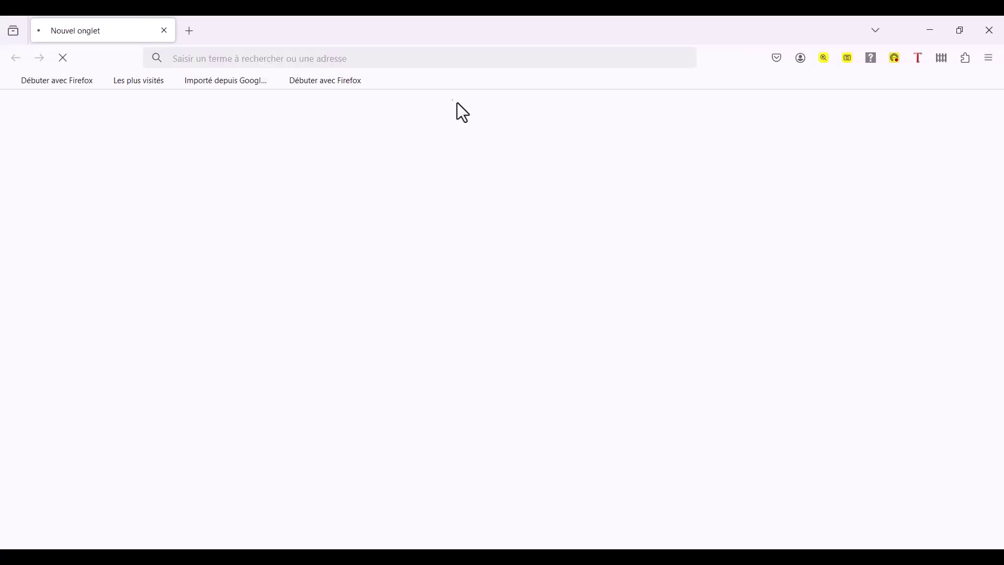
Load proxmox.com/en from the address-bar suggestions and scroll through the home page.
click(426, 65)
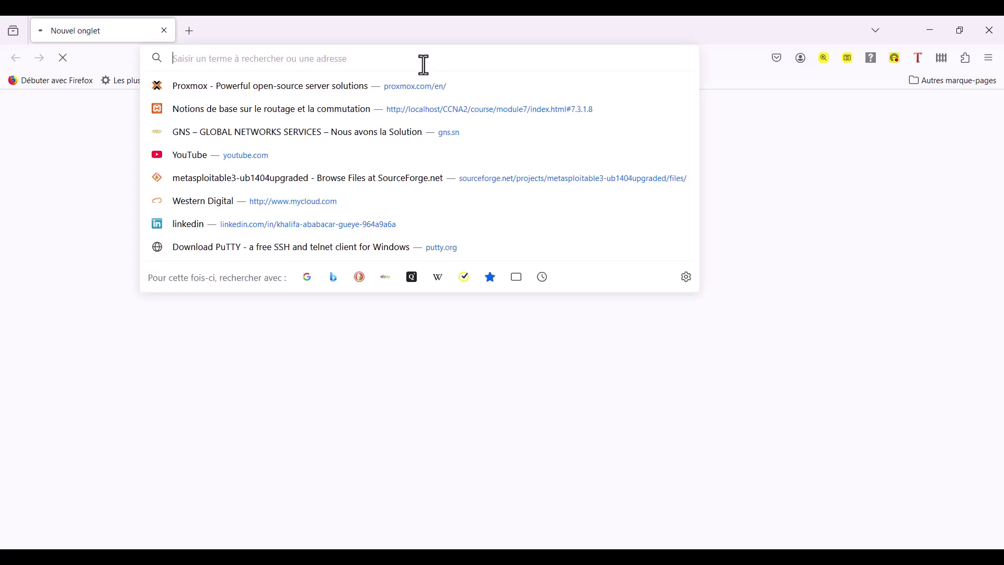
click(282, 90)
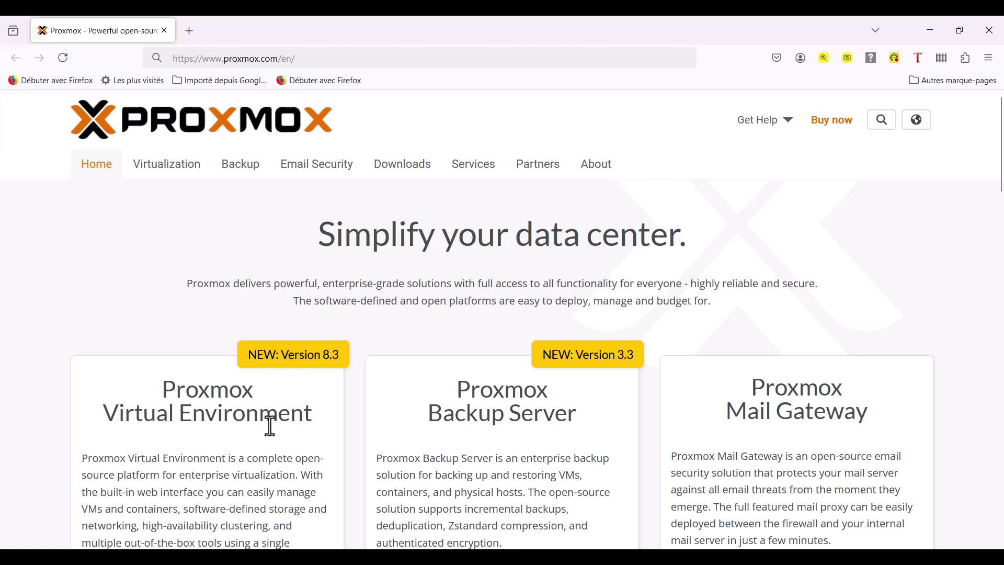
scroll(269, 421, down, 5)
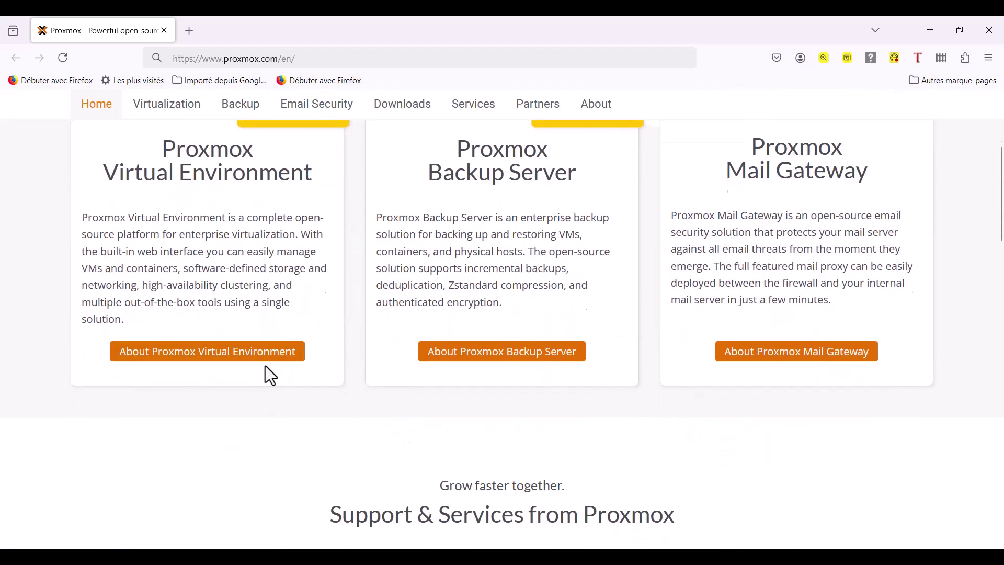
scroll(267, 369, up, 5)
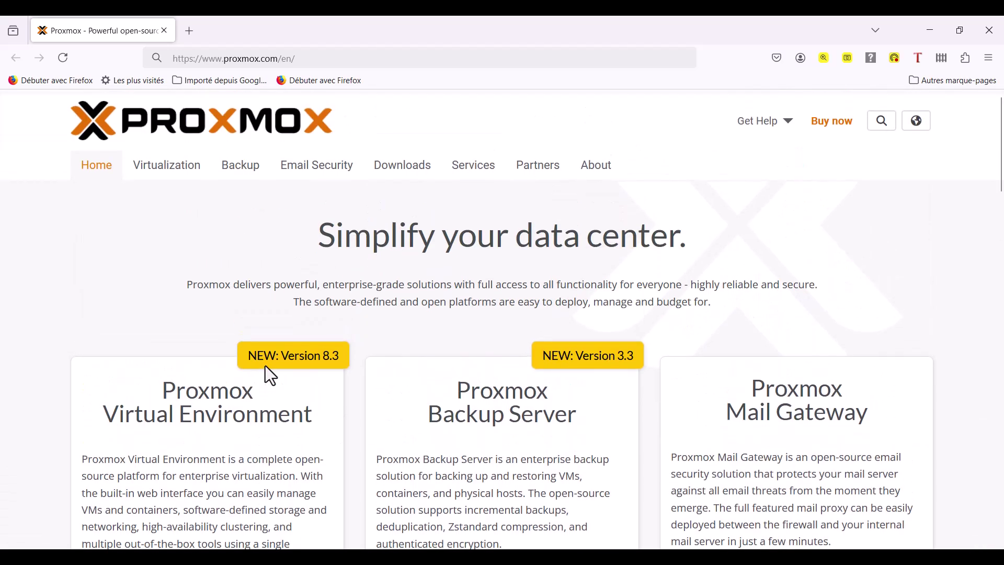
Request the Proxmox VE 8.3 ISO Installer from the Downloads page, then cancel the save.
click(411, 172)
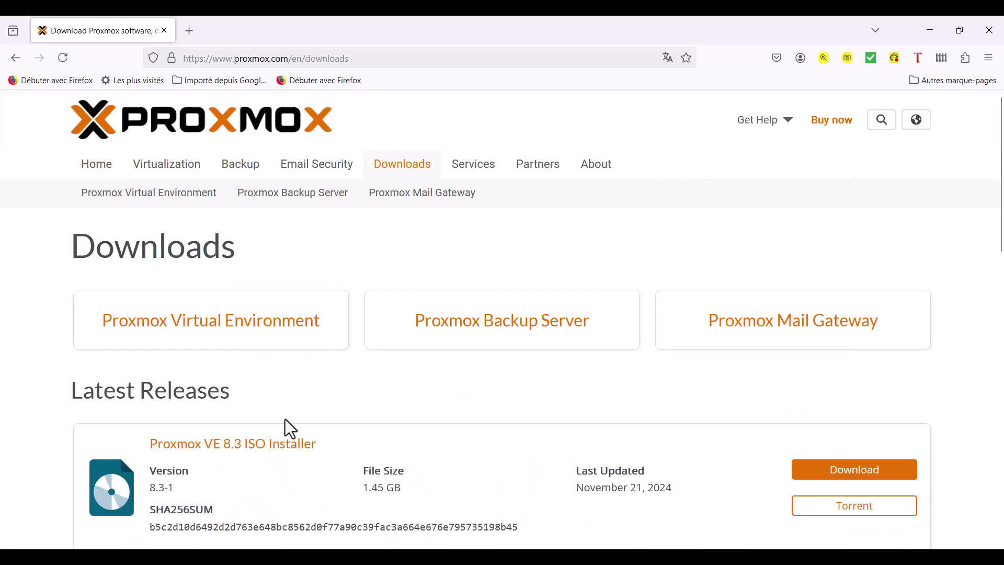
scroll(178, 463, down, 2)
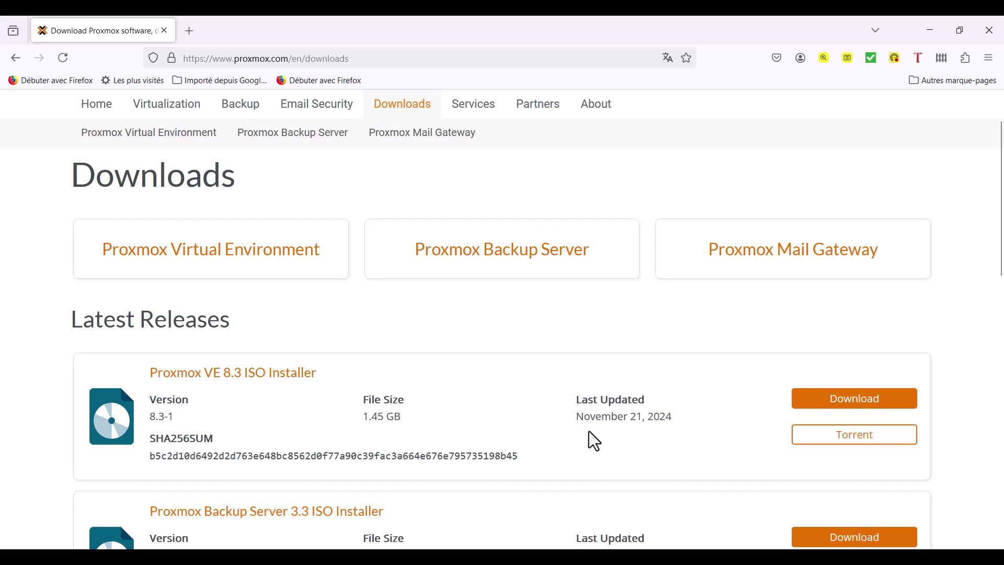
click(846, 407)
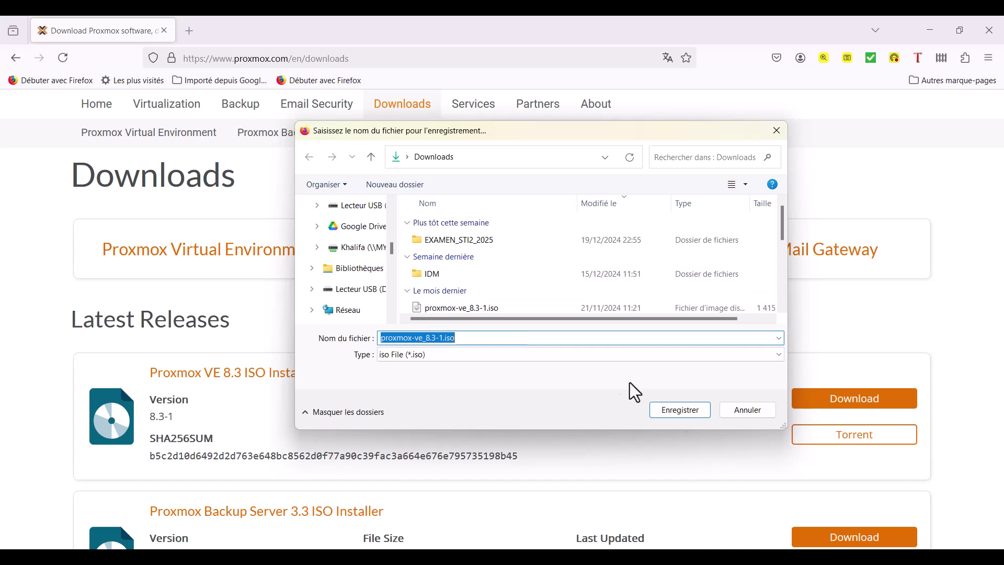
click(777, 132)
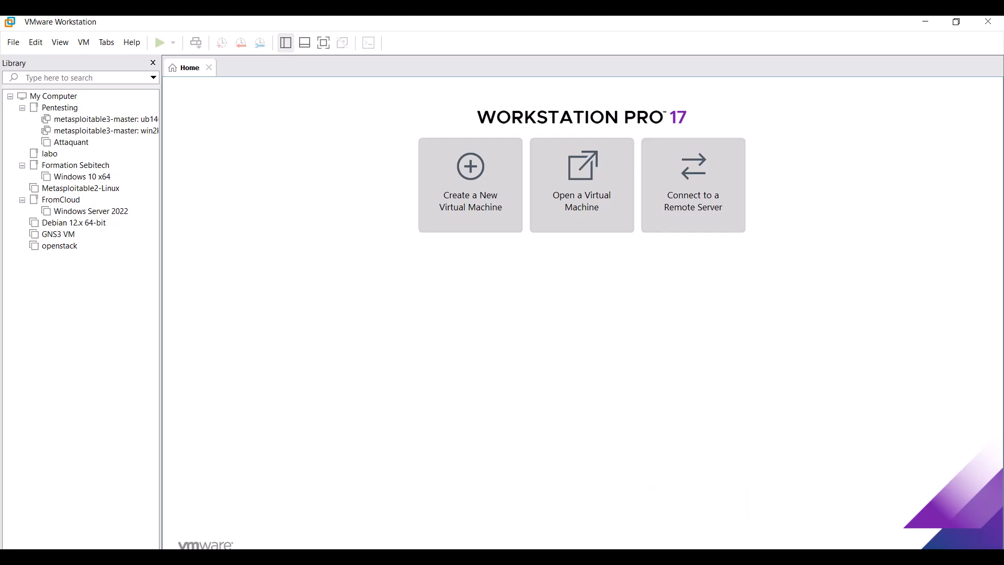
Load proxmox-ve_8.3-1.iso into Rufus for the 16 GB USB drive, then close Rufus without writing.
mouse_move(697, 557)
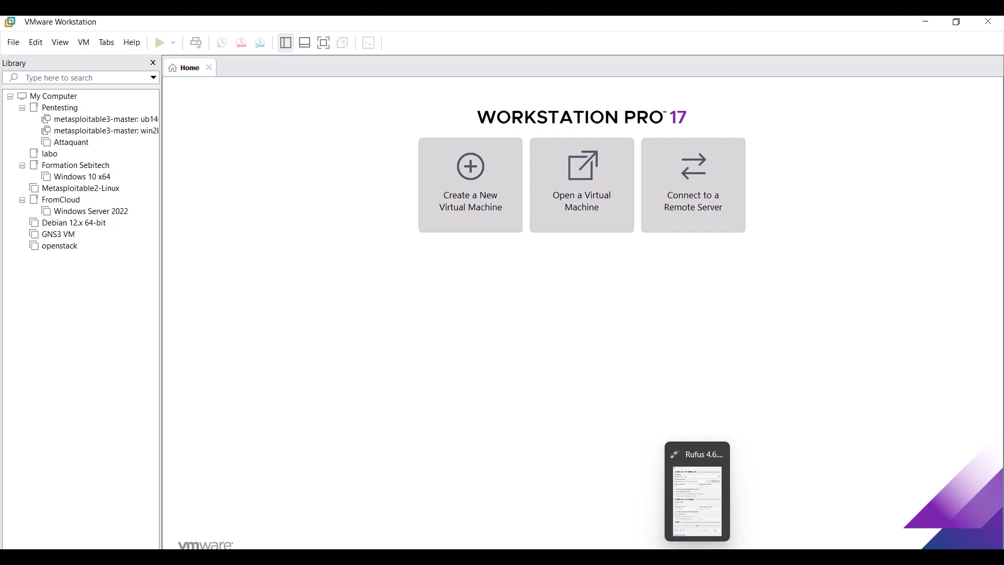
click(697, 557)
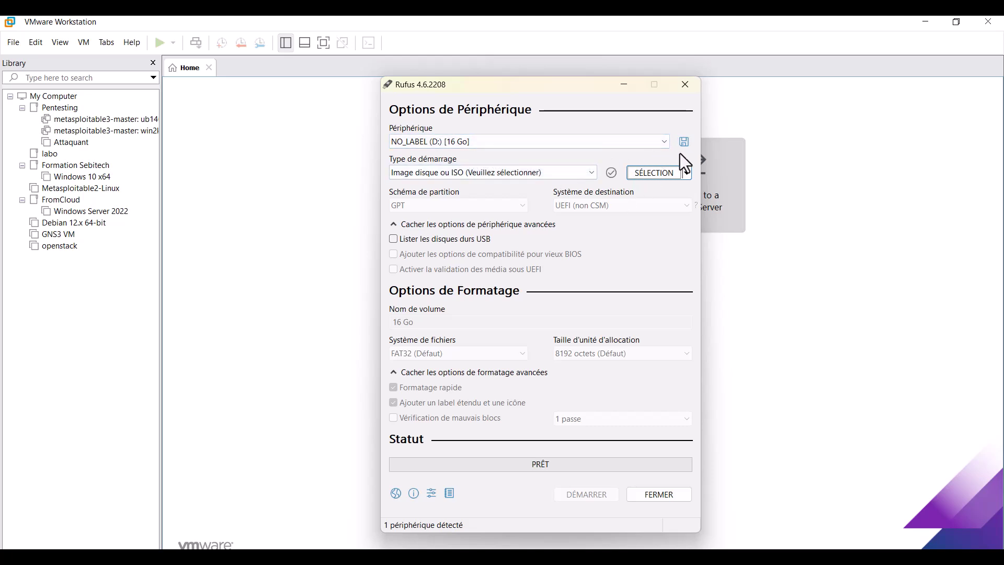
click(654, 178)
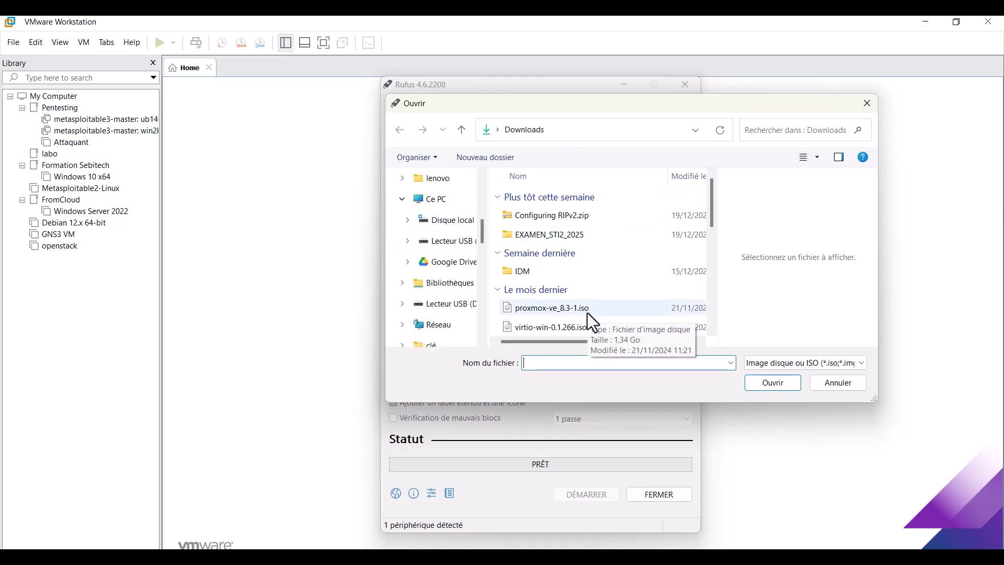
click(542, 313)
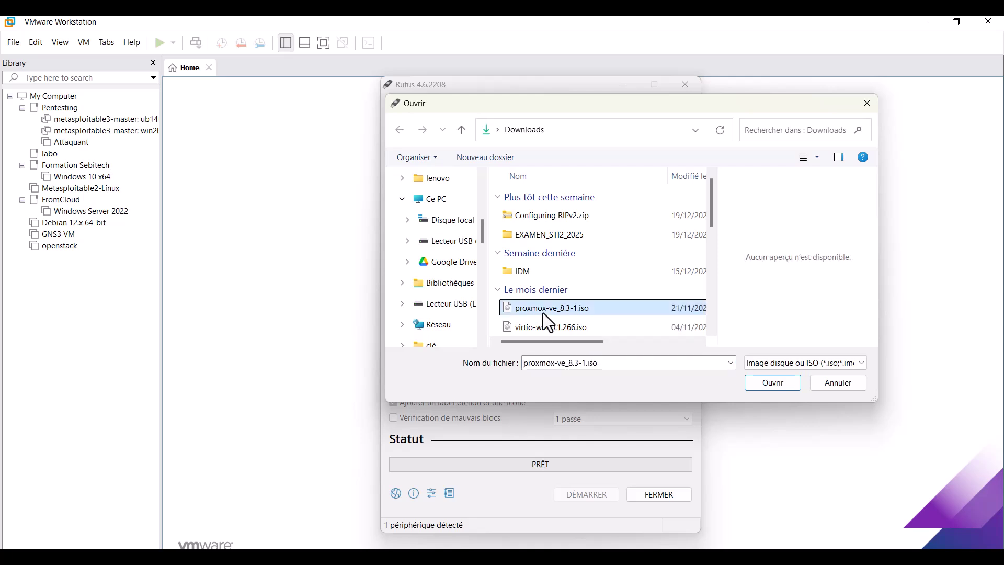
click(773, 388)
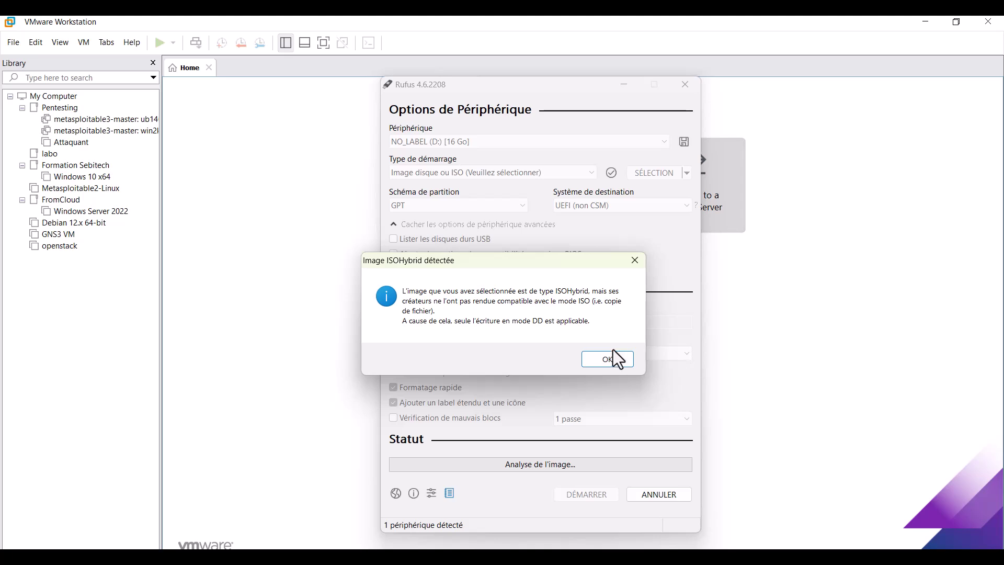
click(609, 360)
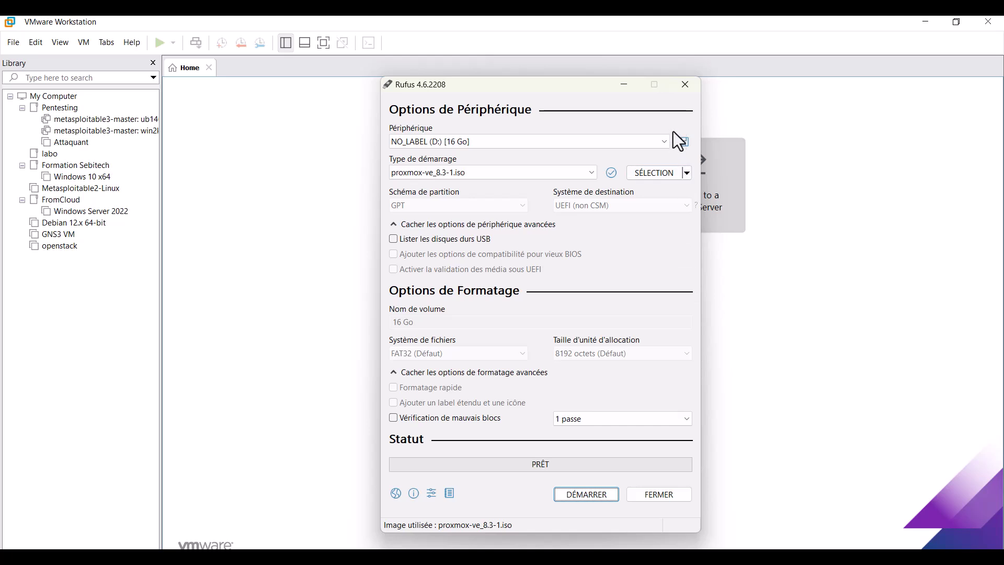
click(684, 86)
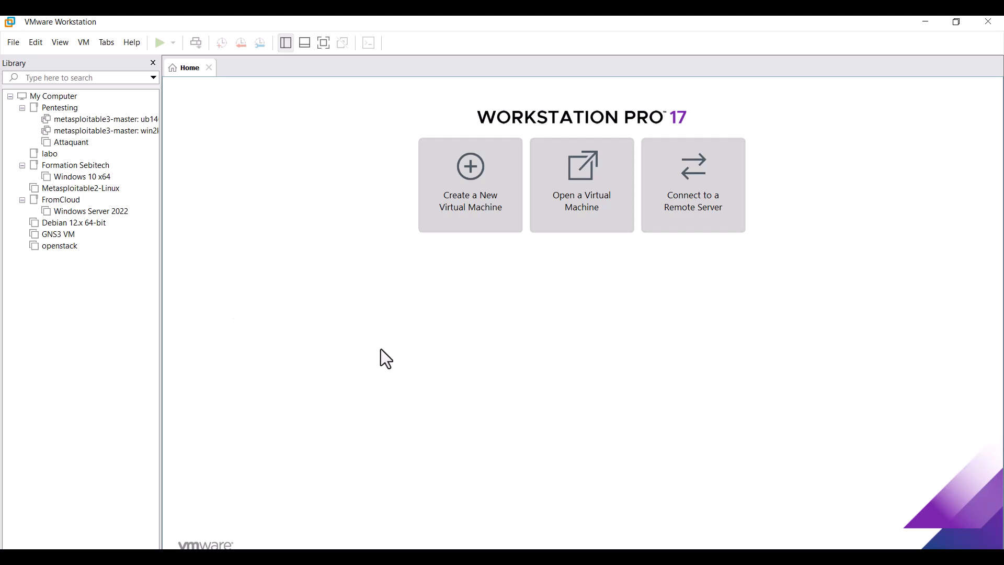
Begin a Custom new virtual machine, keeping Workstation 17.5.x hardware compatibility.
click(481, 197)
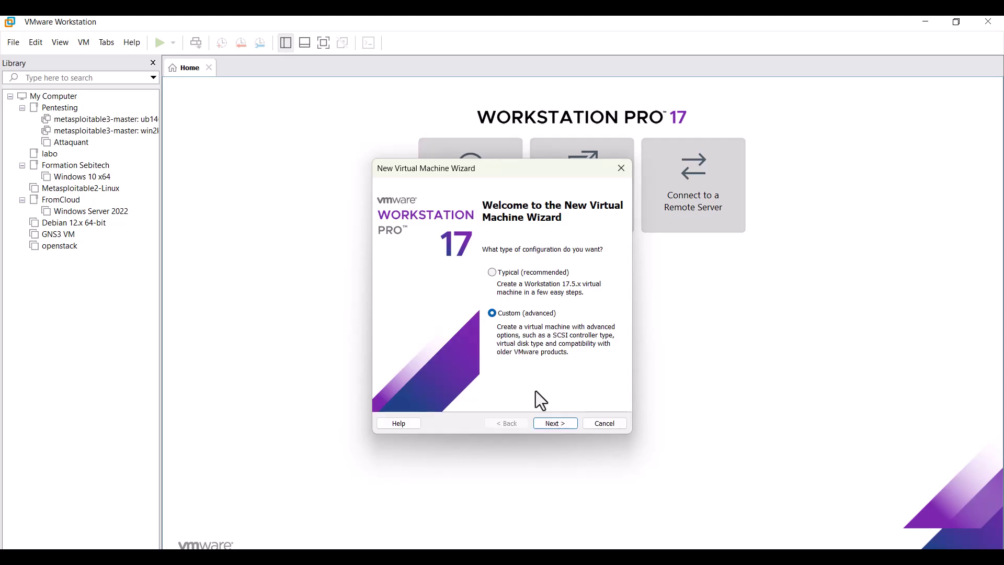
click(556, 423)
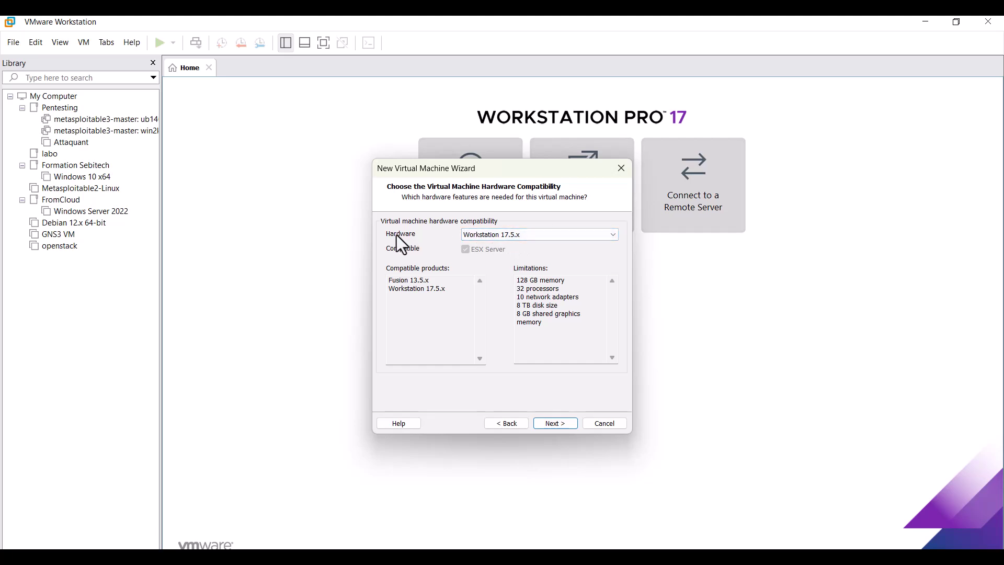
click(614, 239)
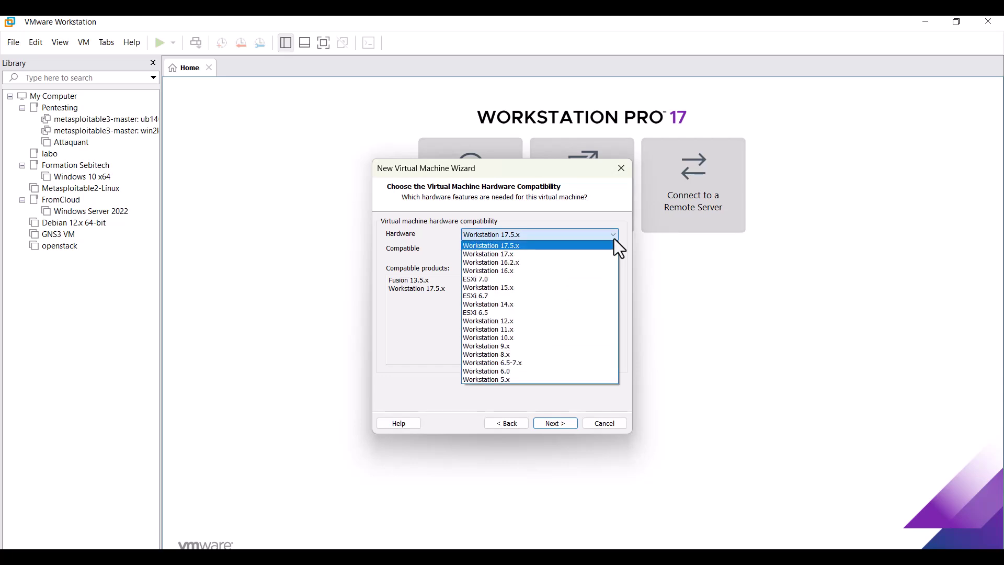
click(614, 239)
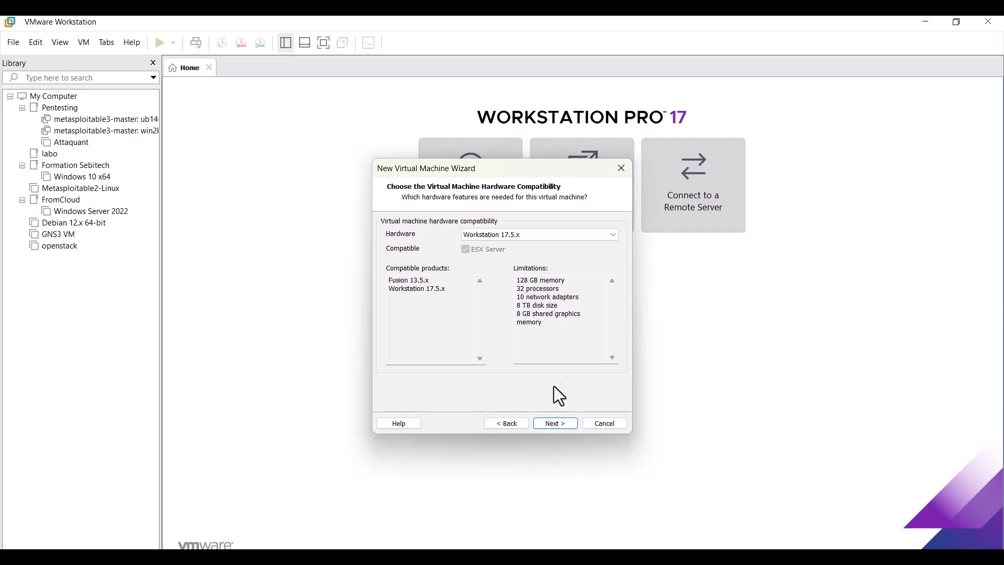
click(568, 423)
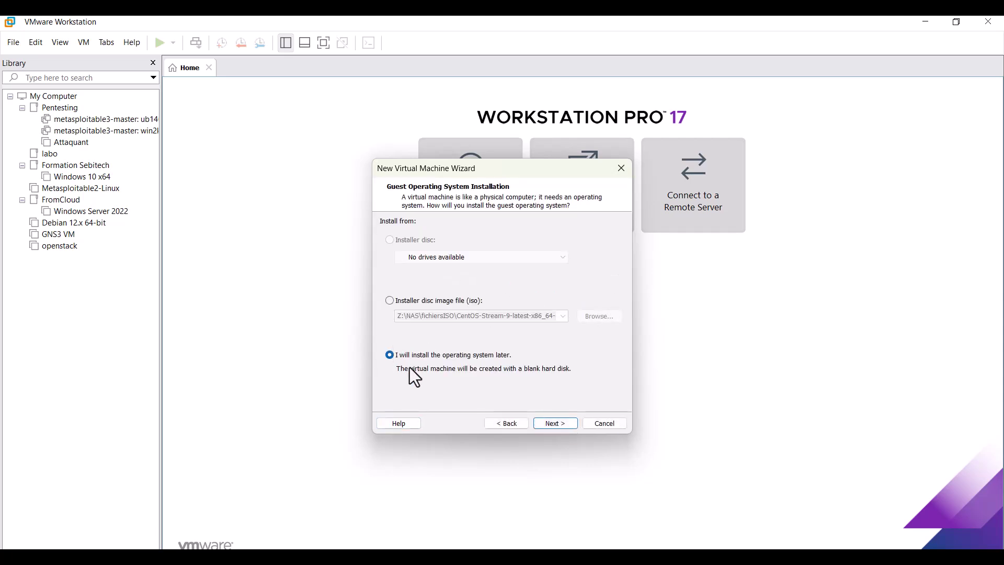
Use proxmox-ve_8.3-1.iso as the installer disc image for the new virtual machine.
click(416, 298)
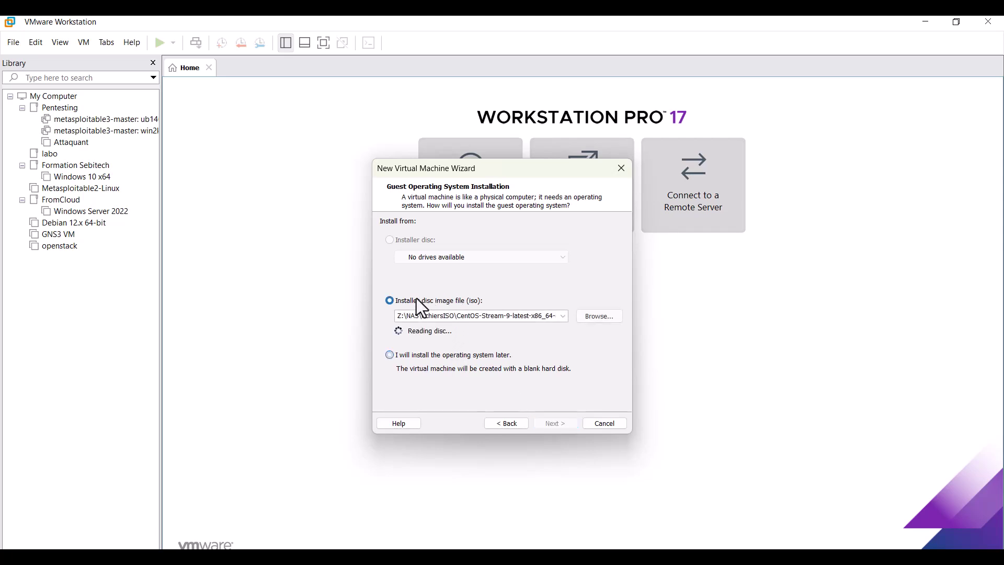
click(593, 320)
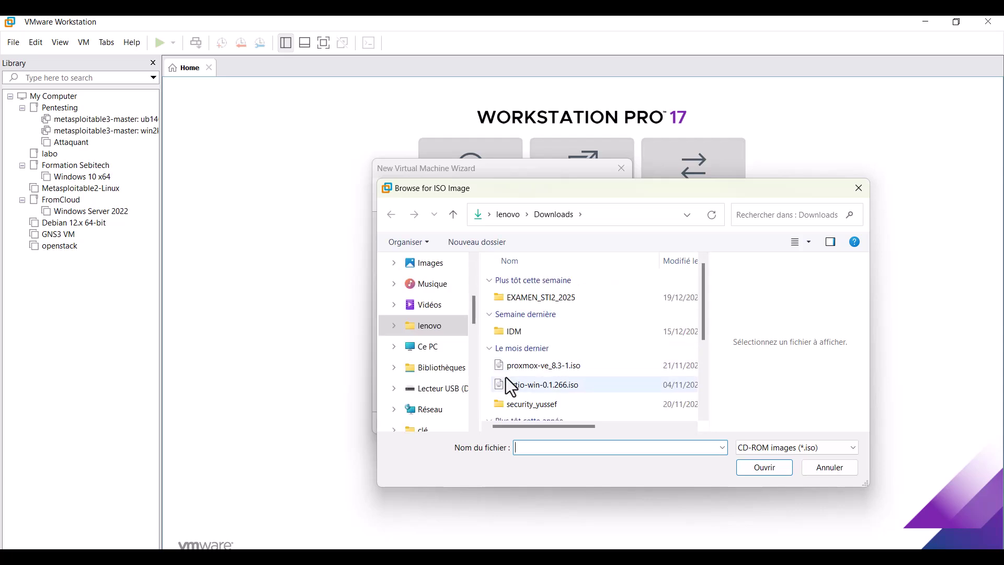
click(560, 369)
click(761, 468)
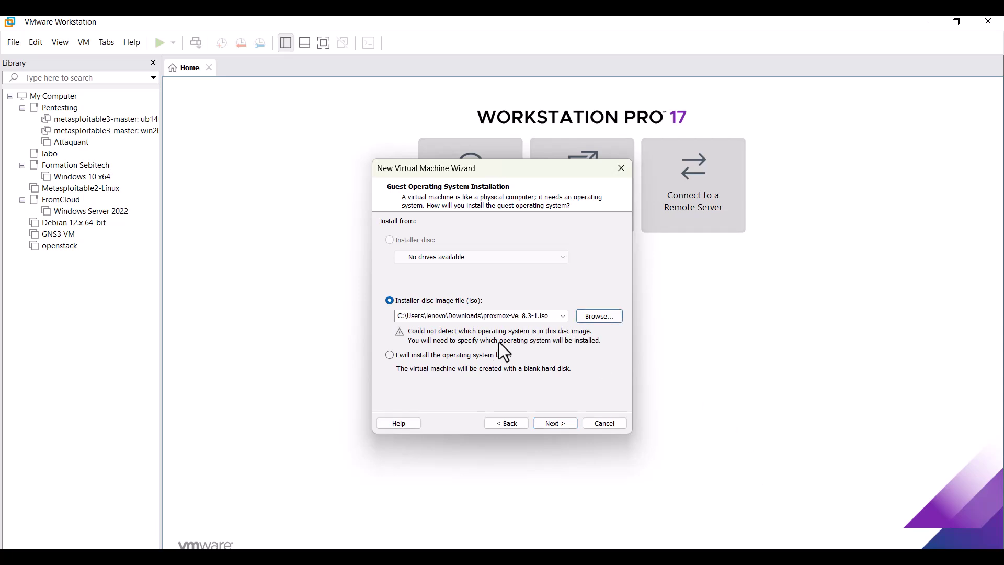
click(559, 425)
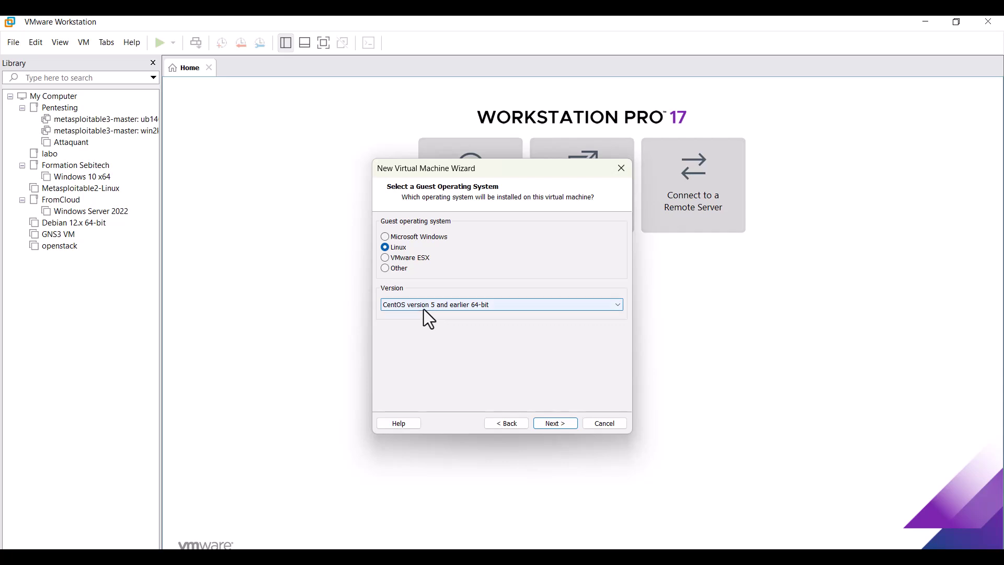
Set the Linux guest version to Debian 11.x 64-bit.
click(619, 307)
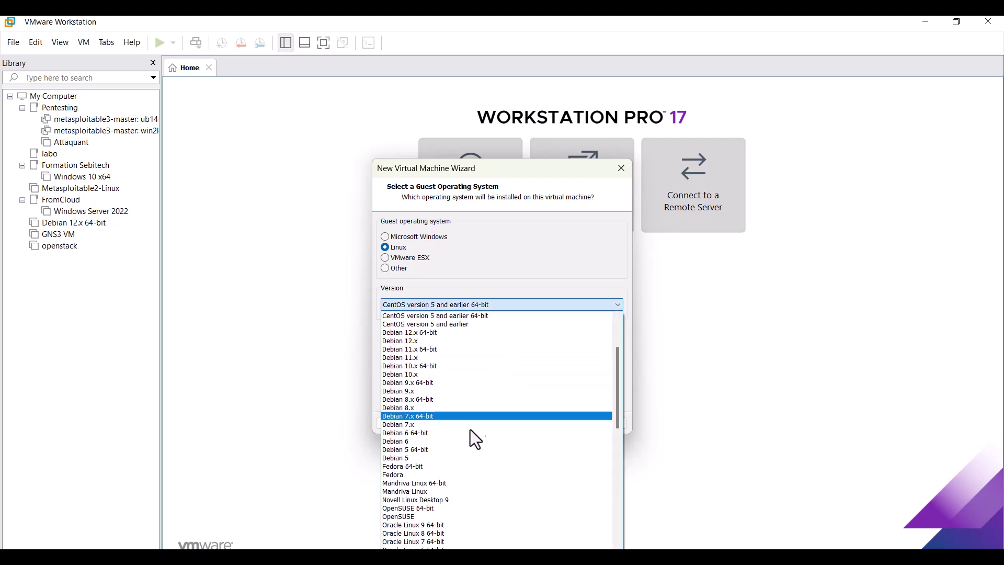
scroll(491, 425, up, 1)
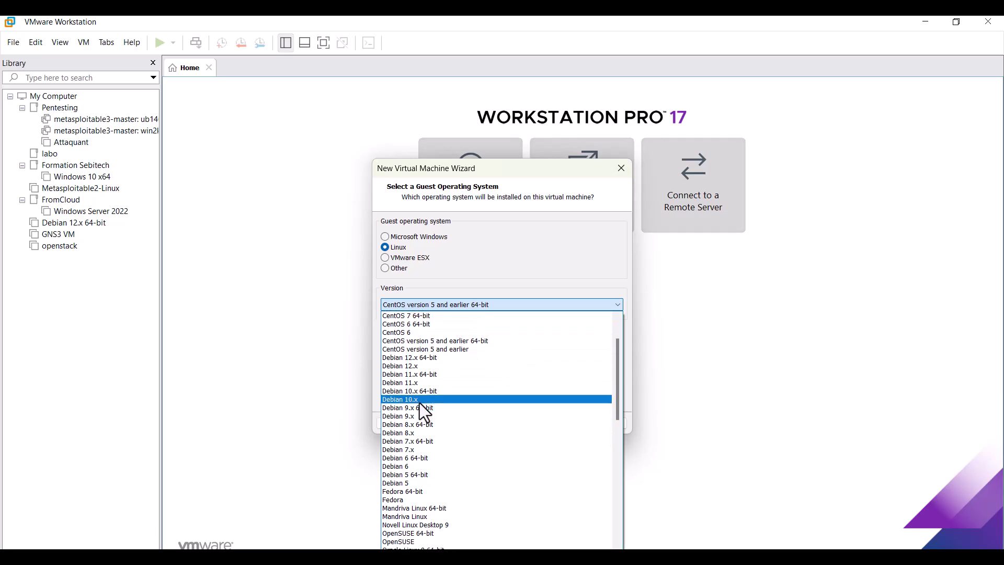
click(411, 376)
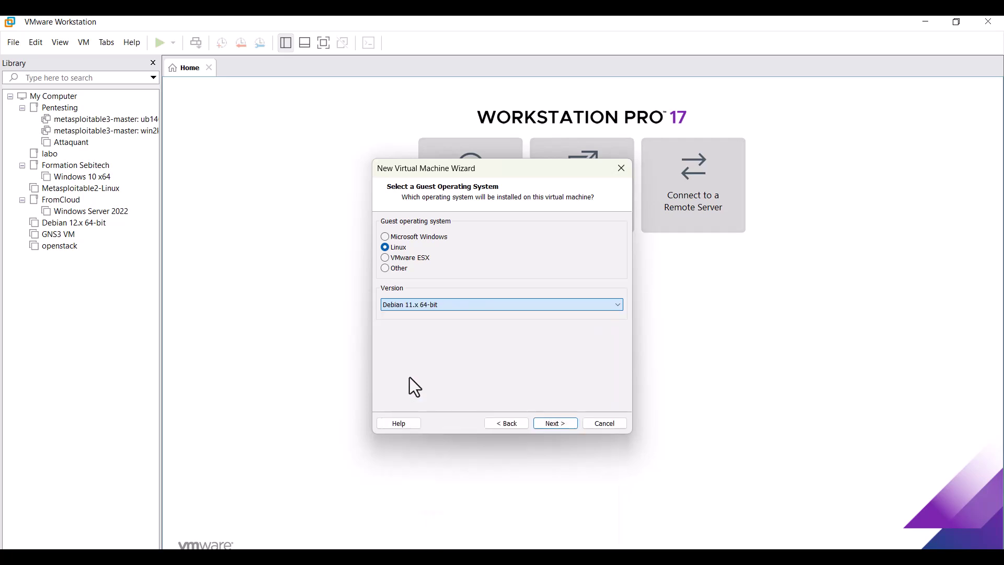
click(555, 423)
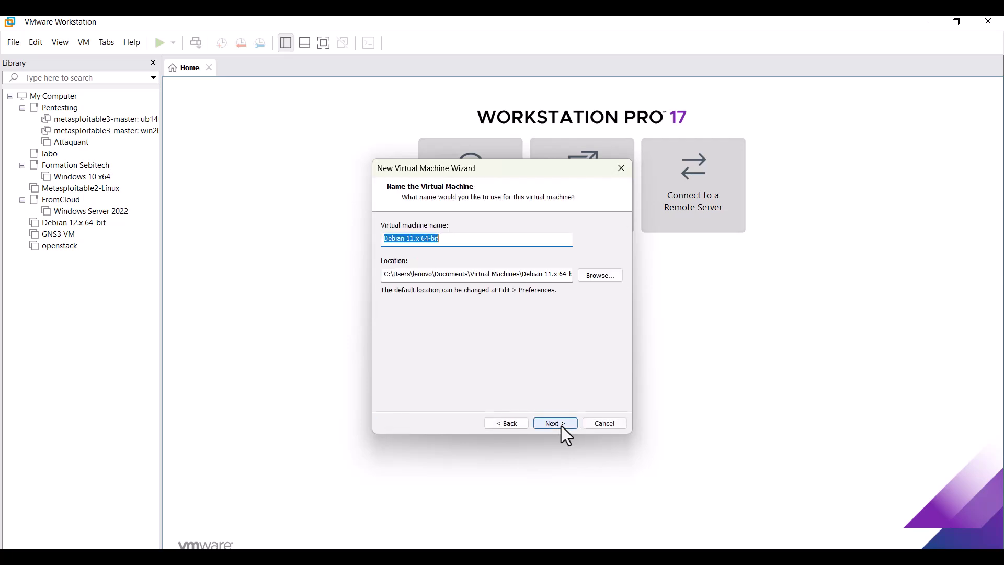
Name the virtual machine ProxmoxVE.
click(560, 426)
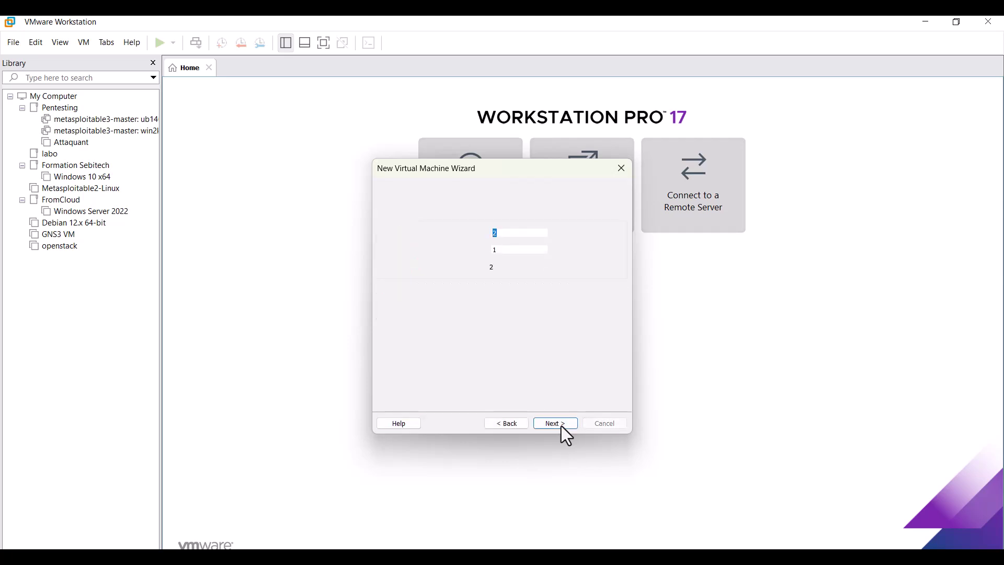
click(506, 424)
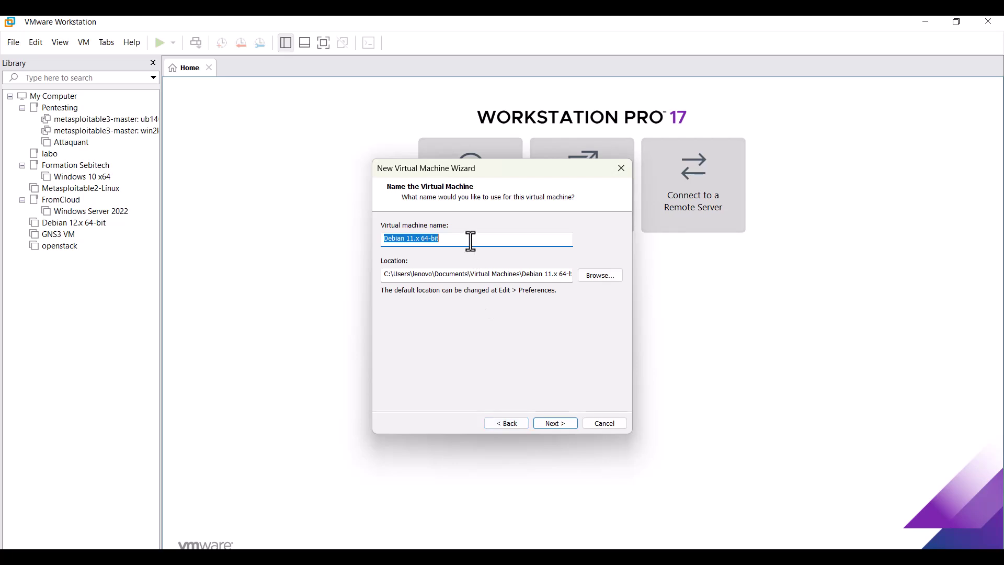
text(p)
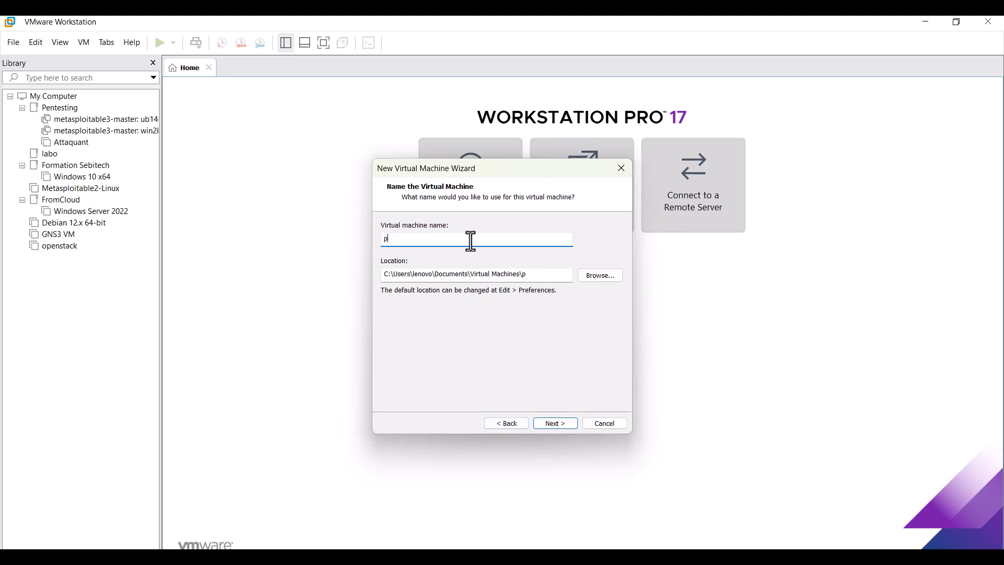
key(BackSpace)
text(ProxmoxVE)
Give the ProxmoxVE VM 4 processors with 1 core each, 4 cores total.
click(566, 425)
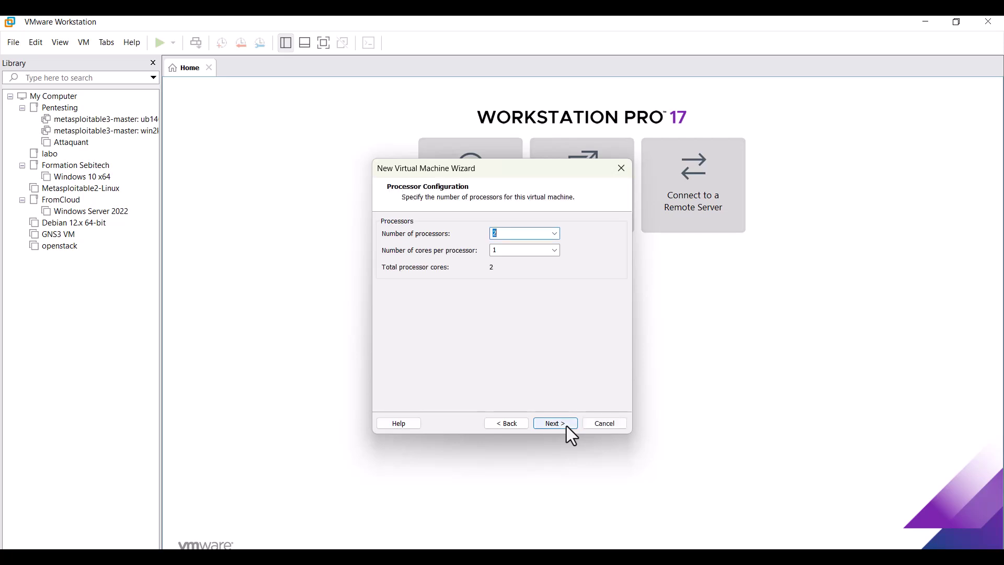
click(557, 234)
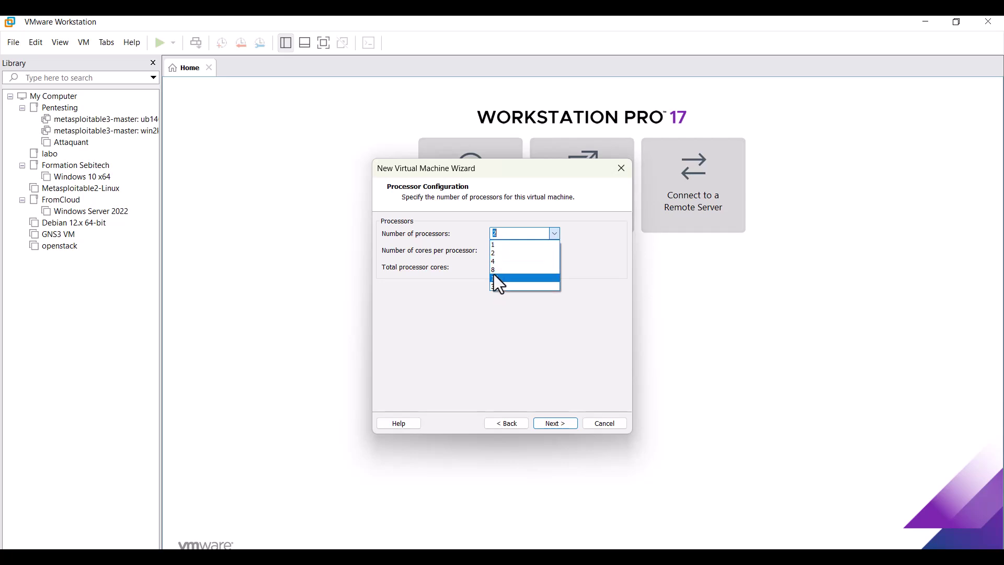
click(520, 261)
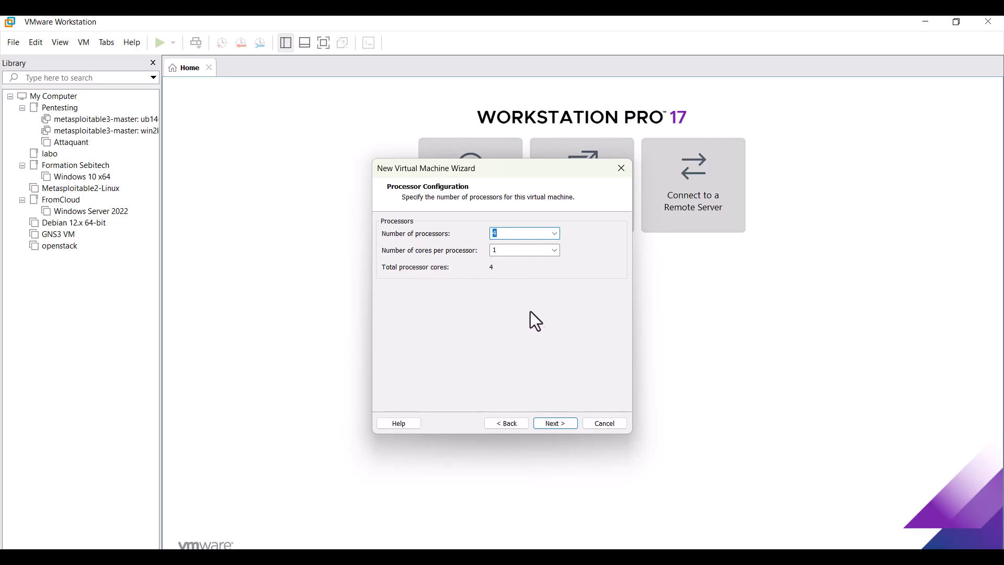
click(556, 423)
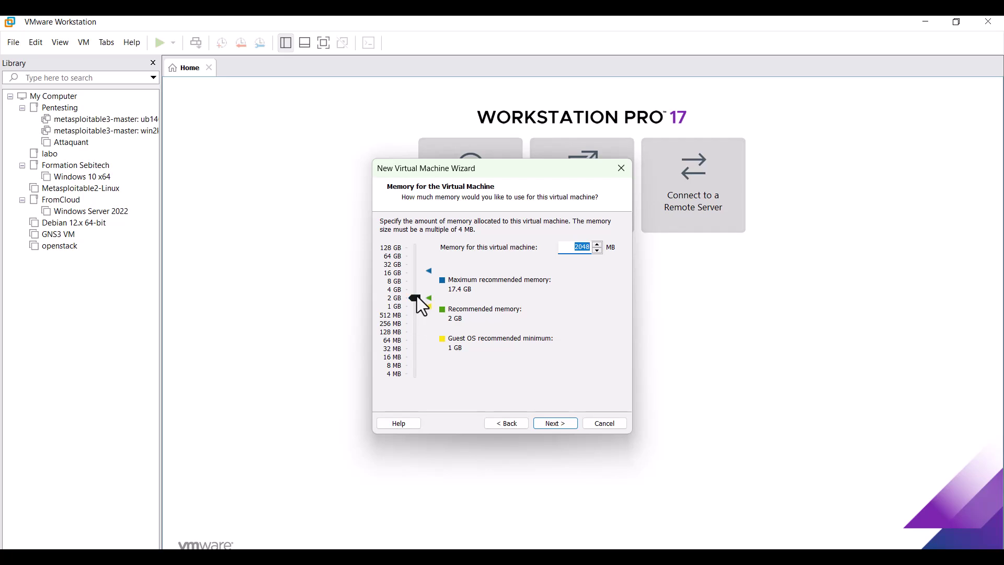
Assign 8 GB of memory and bridged networking to the VM.
click(411, 283)
click(561, 425)
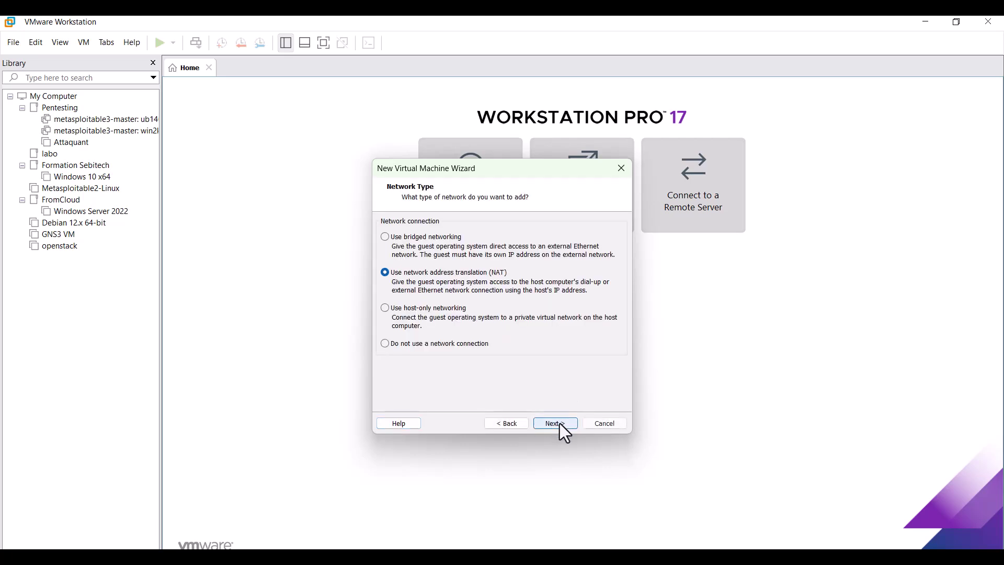
click(397, 240)
click(556, 423)
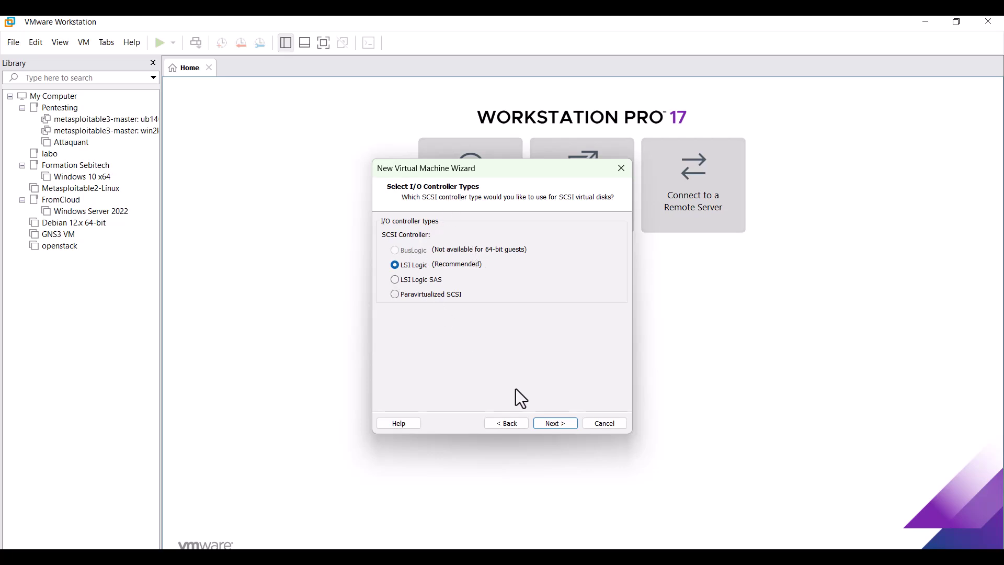
Keep LSI Logic and SCSI, and create a new 60 GB split disk named ProxmoxVE.vmdk.
click(557, 423)
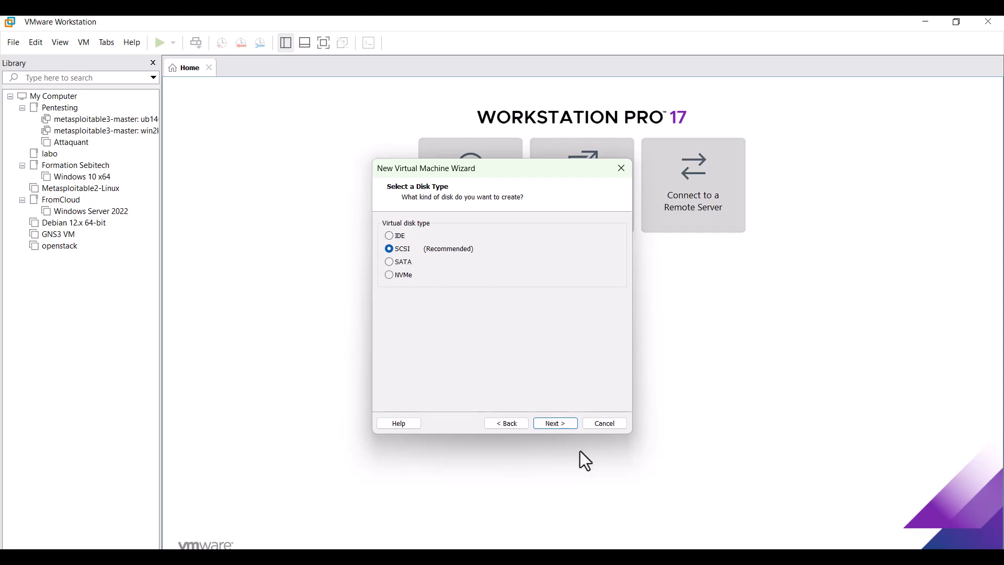
click(565, 424)
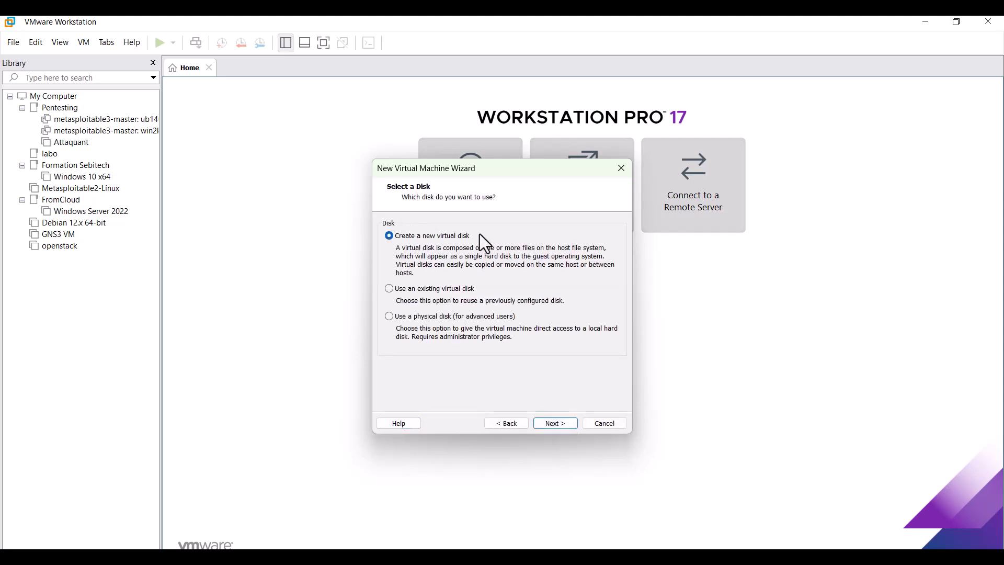
click(564, 422)
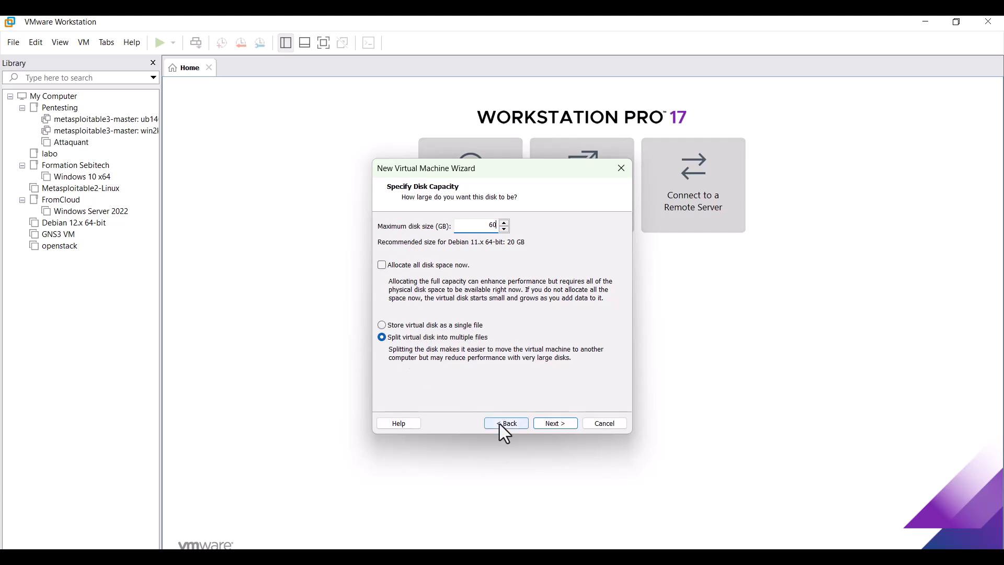
click(560, 425)
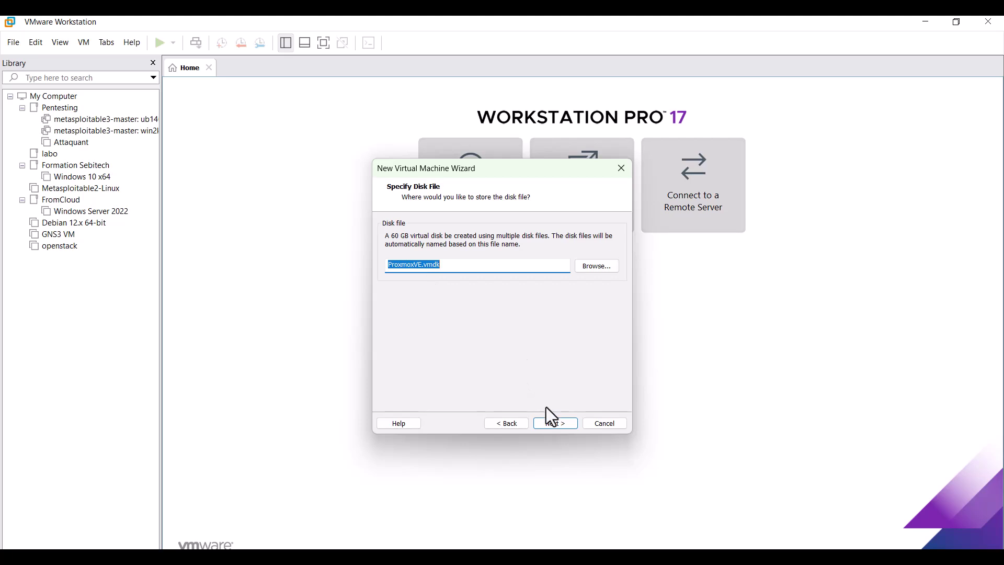
click(557, 423)
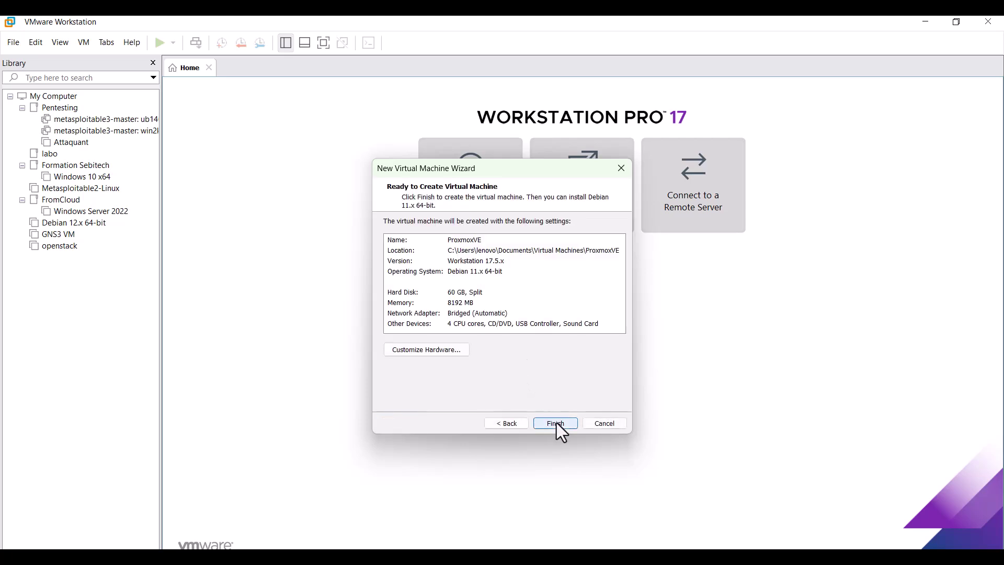
Tick Virtualize Intel VT-x/EPT or AMD-V/RVI in Processors, then finish creating ProxmoxVE.
click(417, 351)
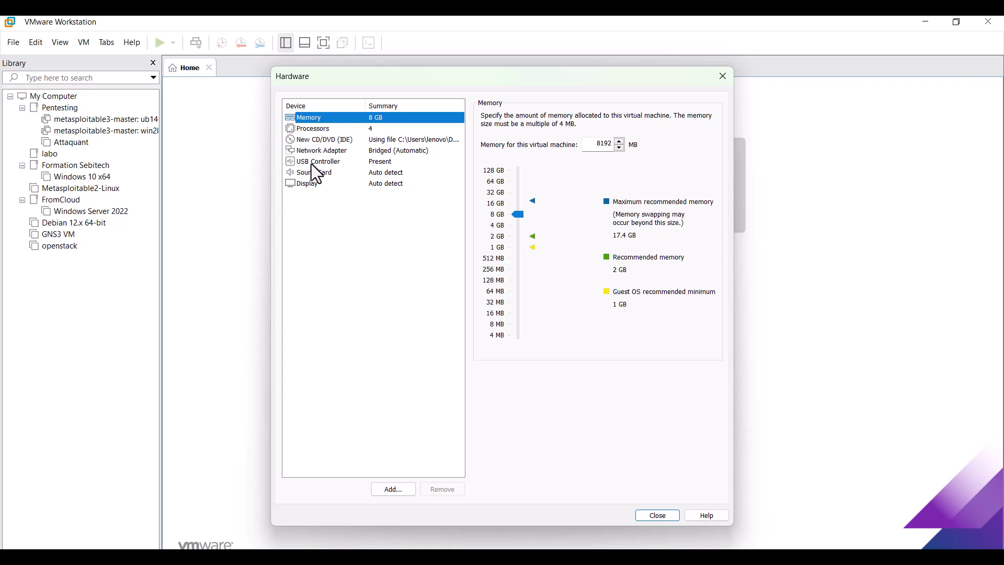
click(309, 131)
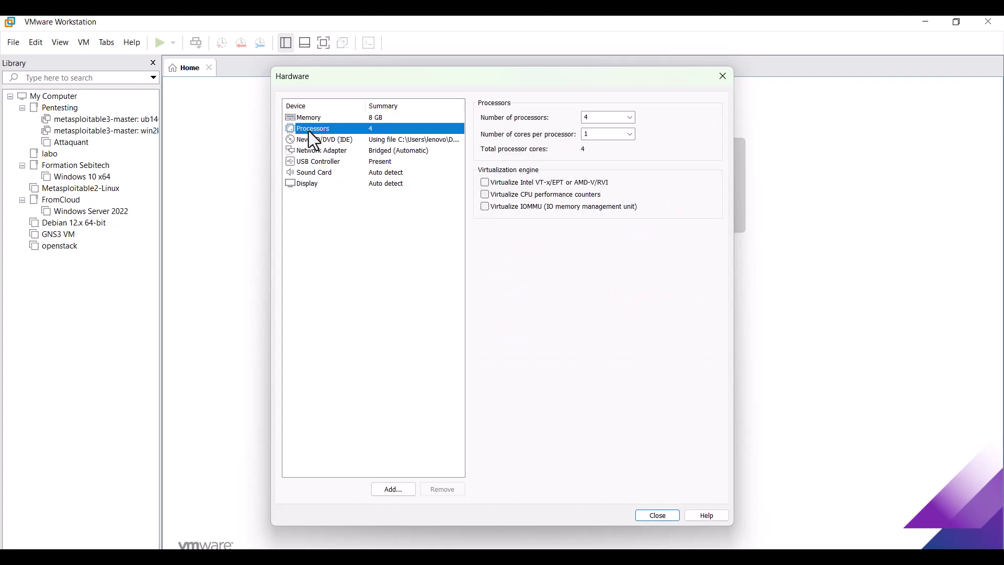
click(484, 182)
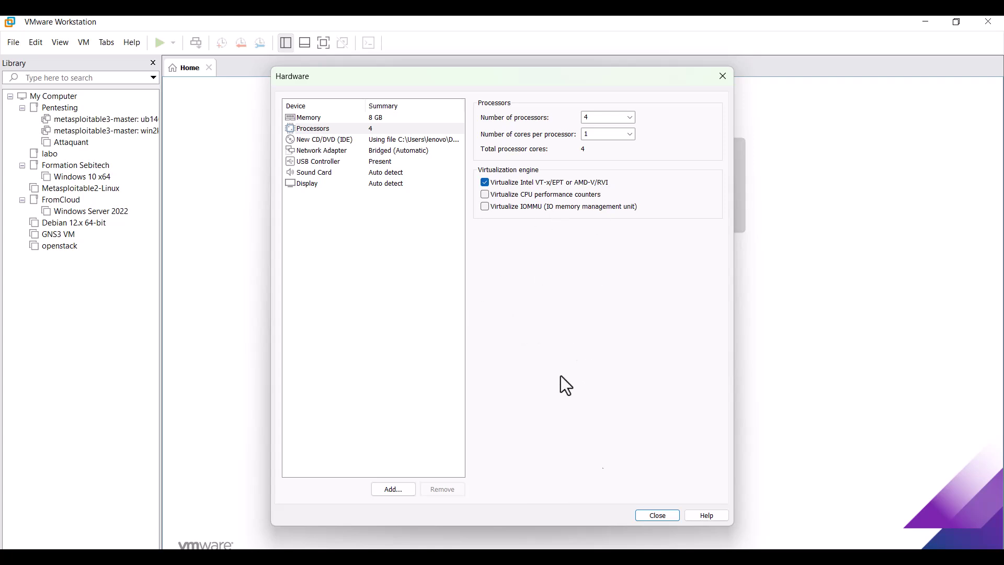
click(658, 515)
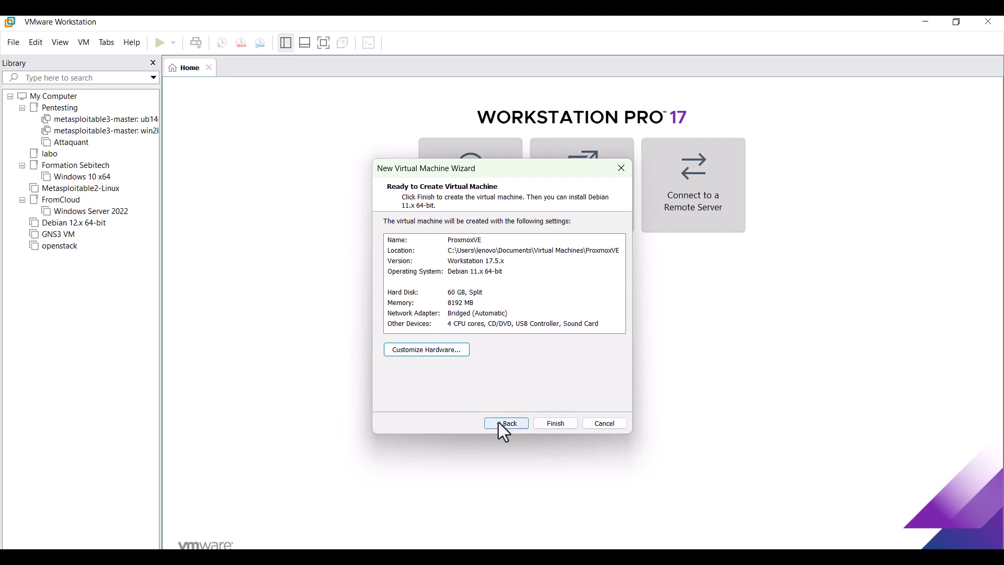
click(566, 428)
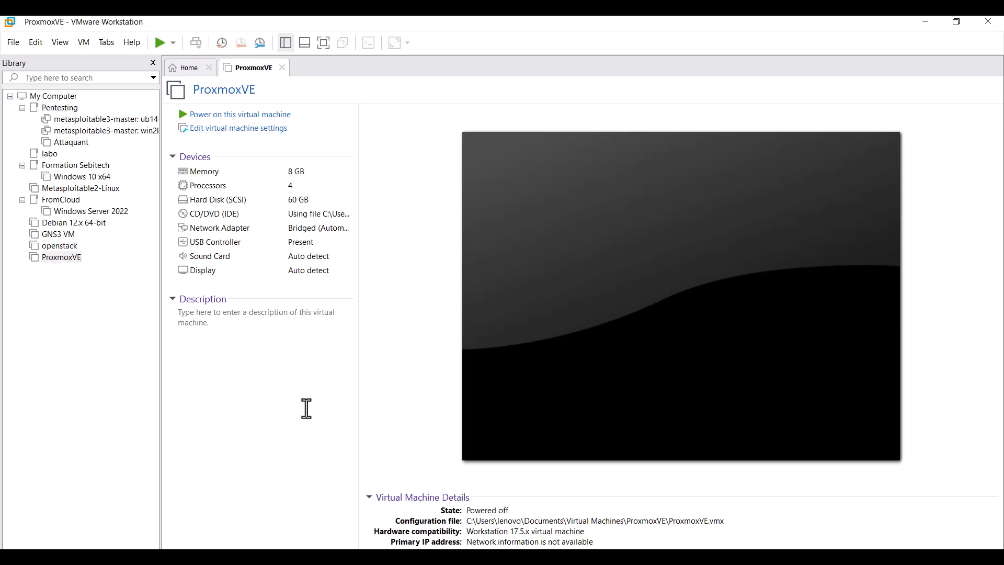
Power on the ProxmoxVE virtual machine so it boots to the Proxmox VE 8.3 menu.
click(246, 118)
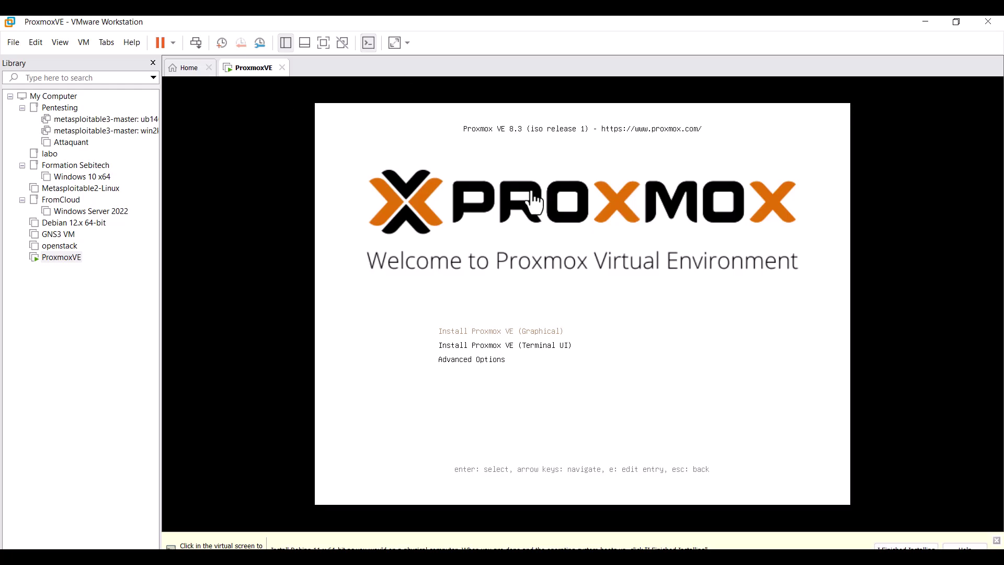
Pick the graphical install entry in the boot menu and launch the Proxmox VE installer.
click(598, 216)
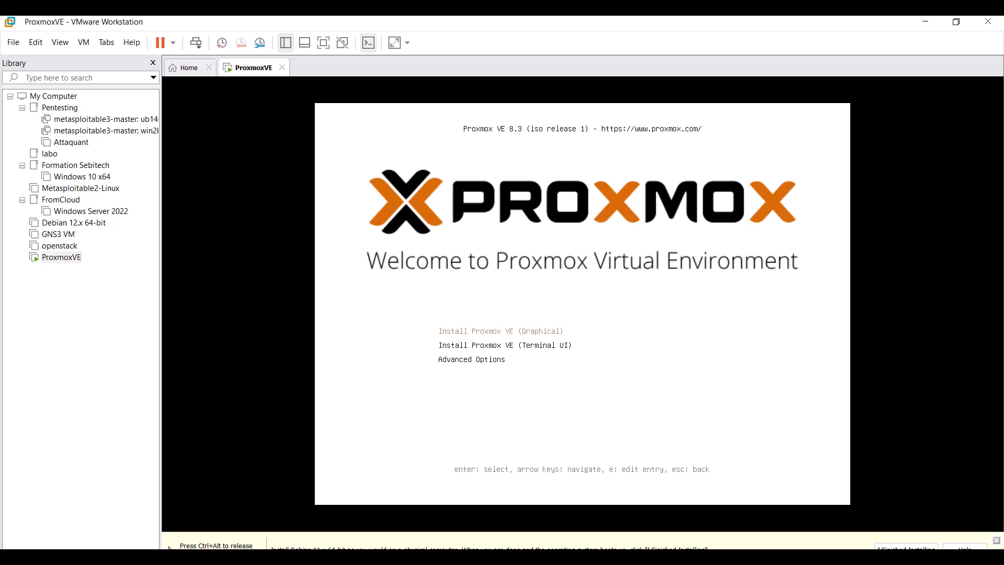
key(Down)
key(Down)
key(Up)
key(Up)
key(Return)
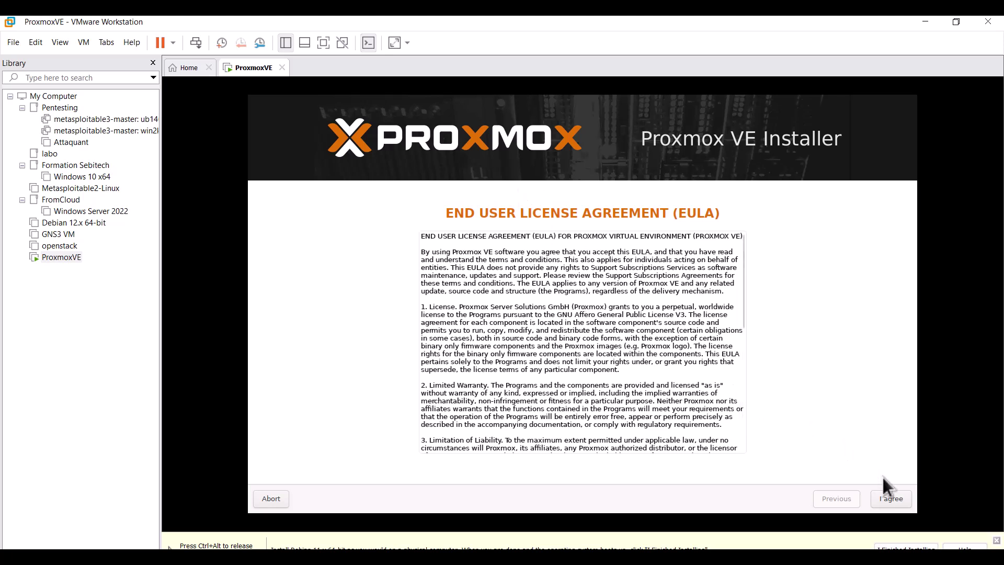
Accept the licence agreement and keep /dev/sda as the target hard disk.
click(888, 498)
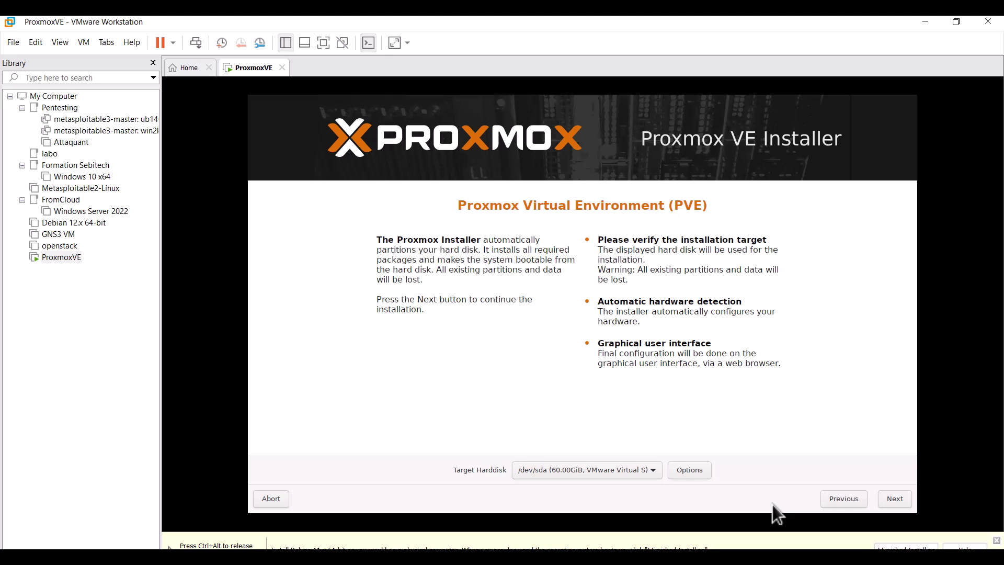
click(892, 501)
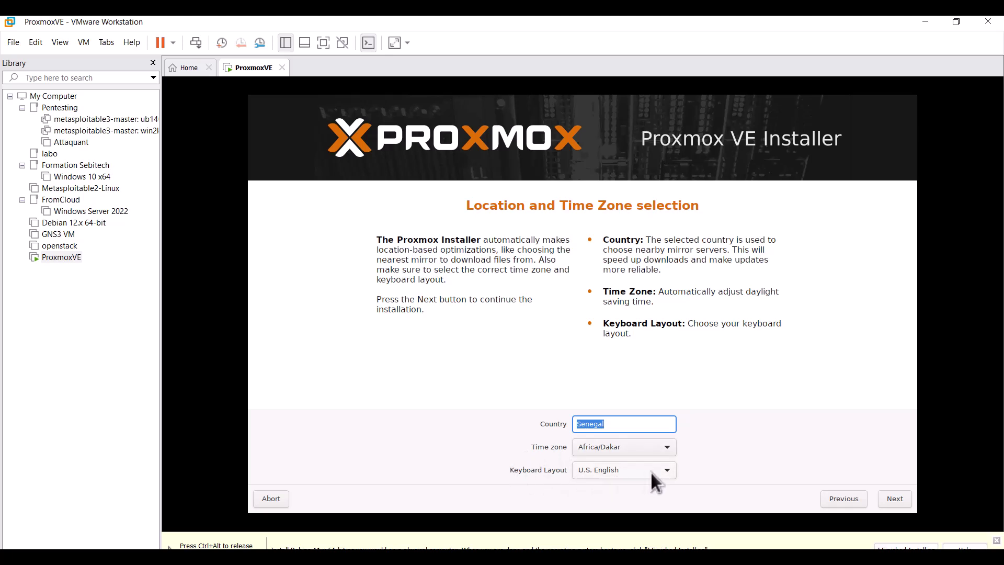
Choose the French keyboard layout, then enter the root password and its confirmation.
click(665, 472)
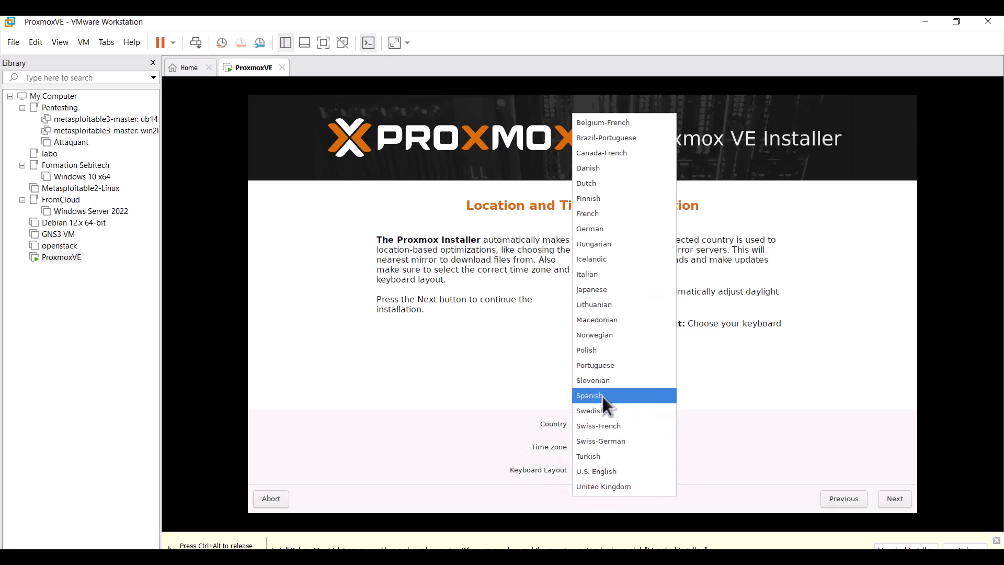
click(593, 214)
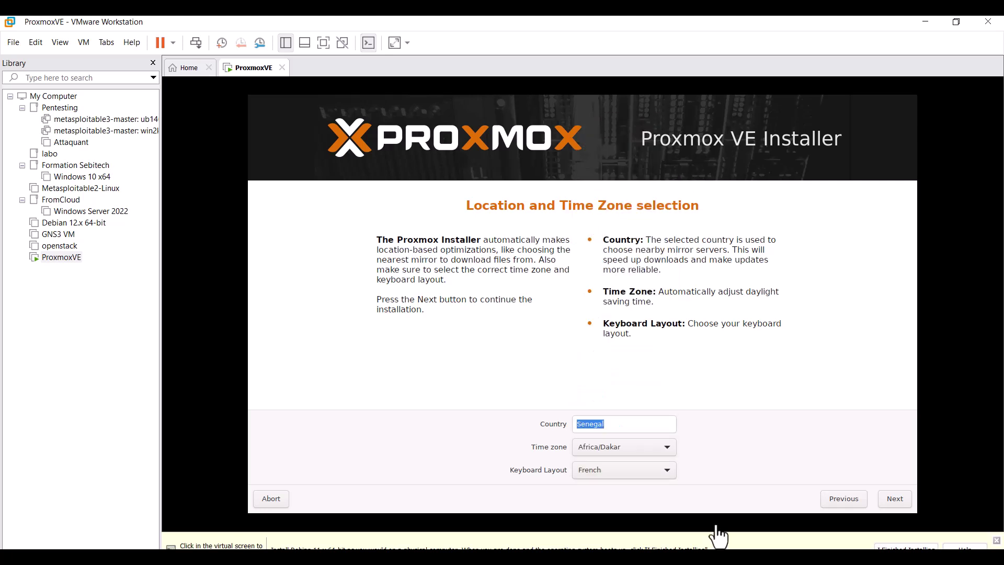
click(895, 501)
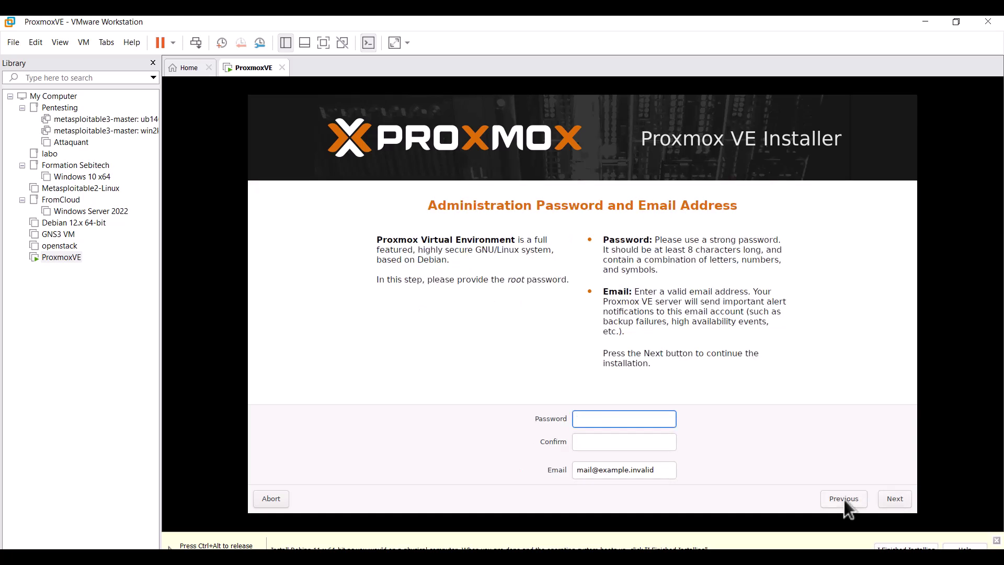
text(*********)
key(Tab)
text(*********)
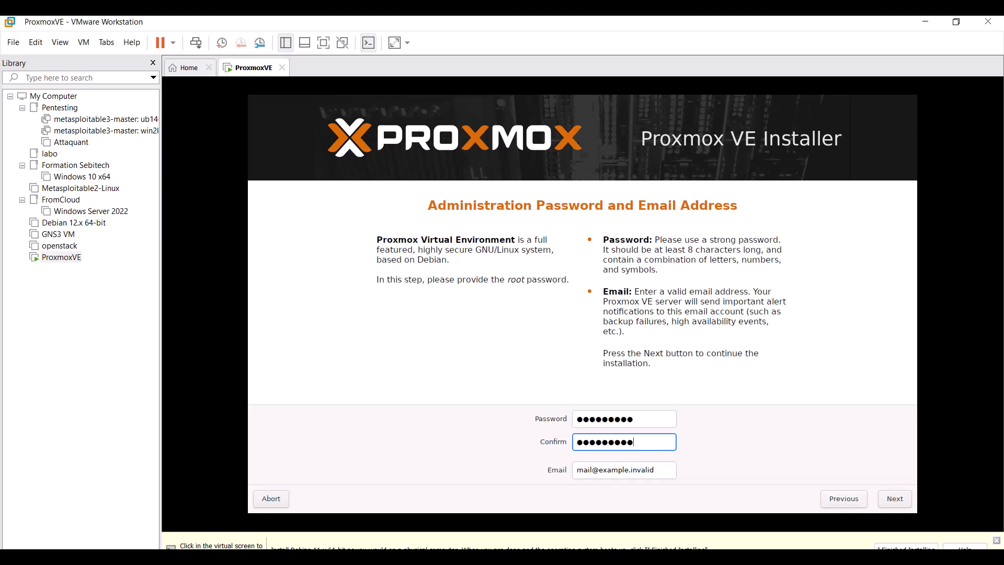
Replace the placeholder e-mail with the administrator's e-mail address, dismissing password mismatch warnings.
drag(655, 470, 633, 473)
click(656, 471)
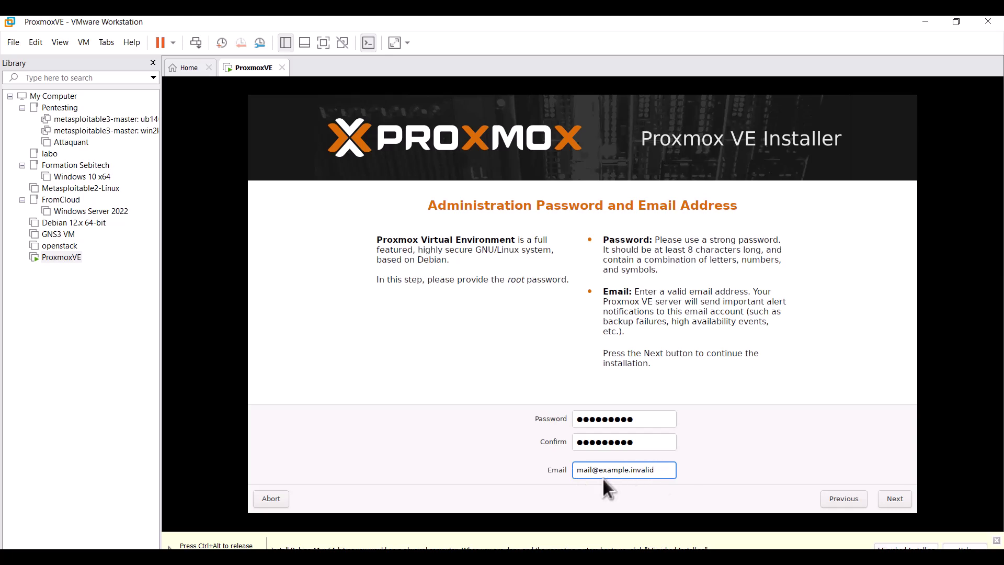
click(889, 495)
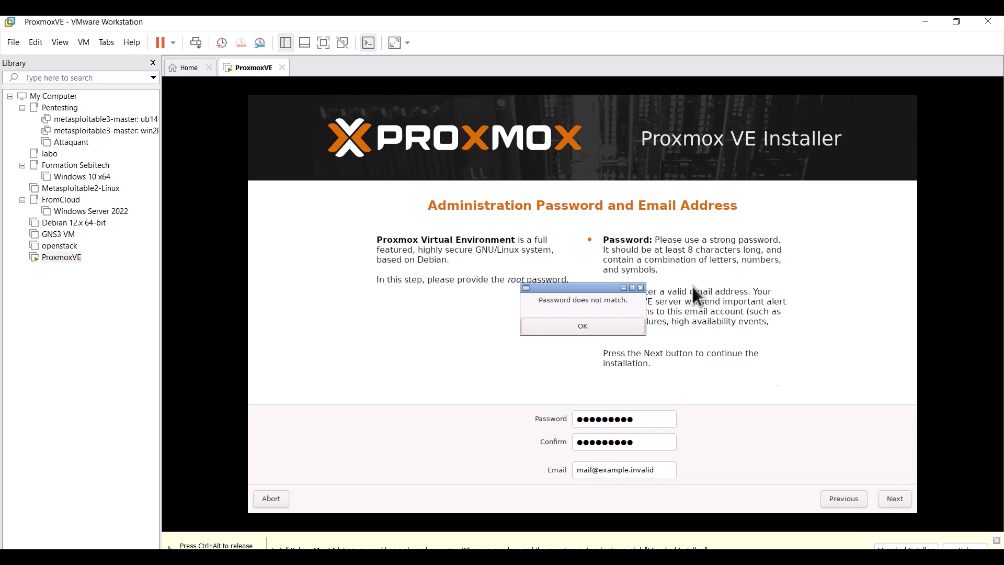
click(582, 329)
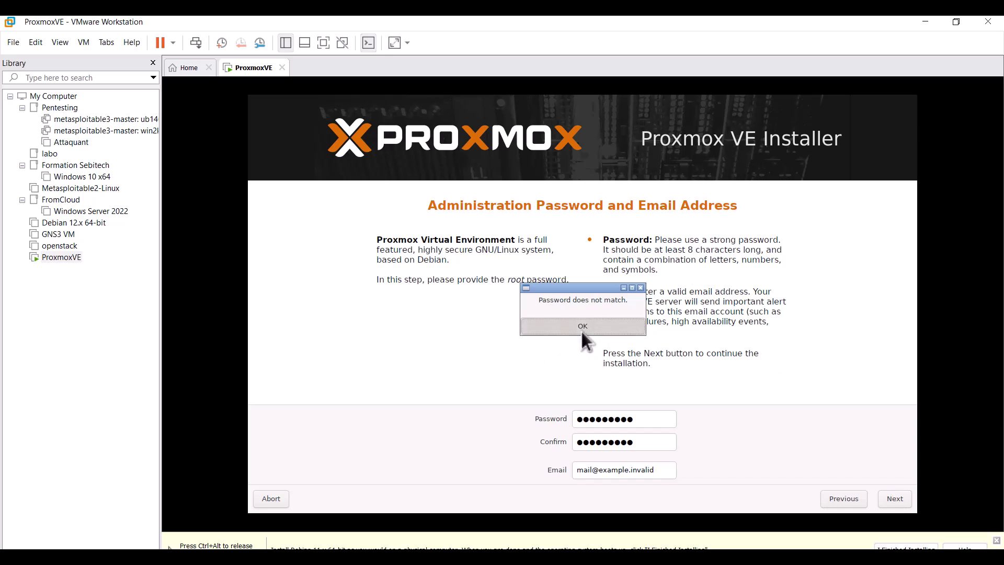
click(660, 470)
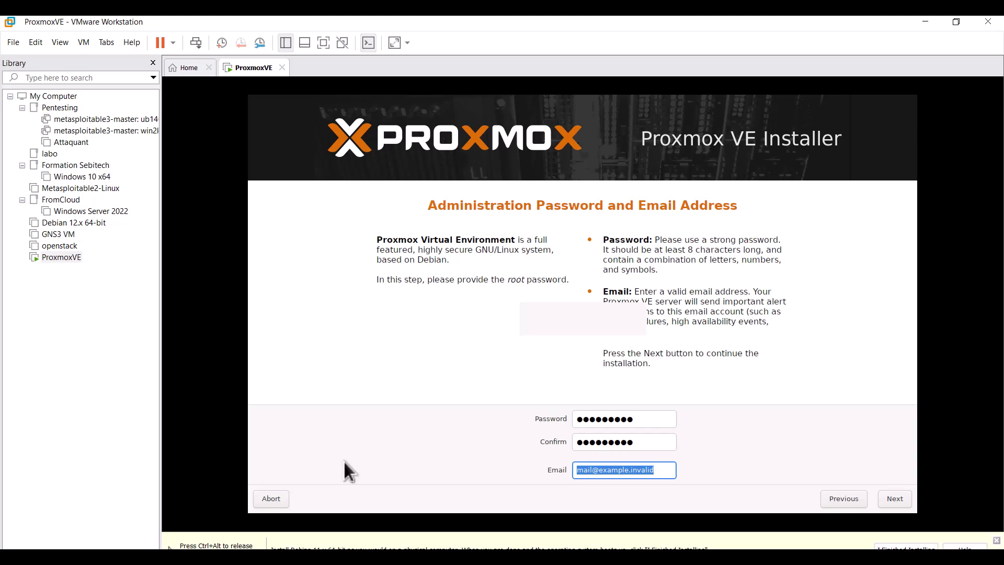
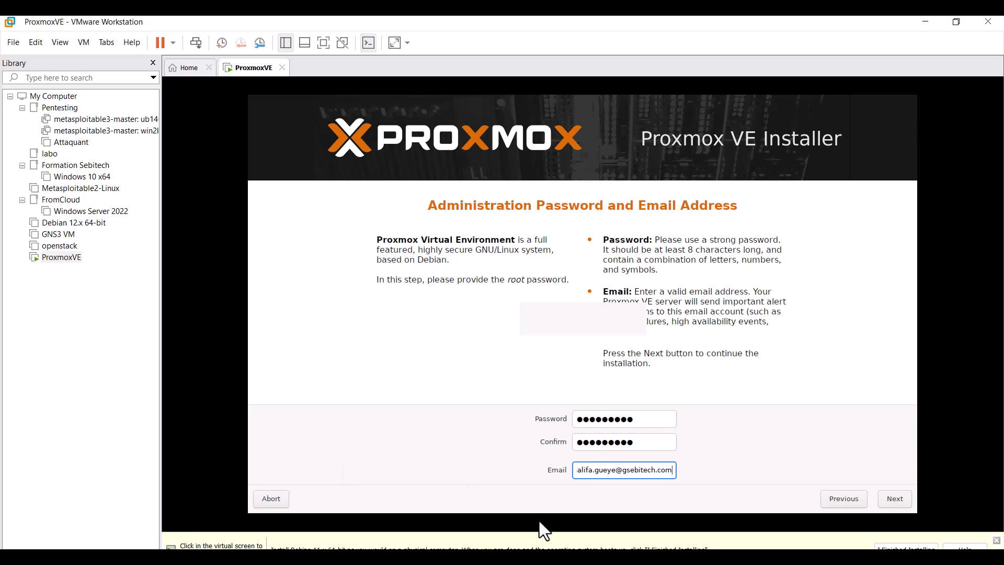
click(580, 472)
key(Left)
key(Left)
click(894, 499)
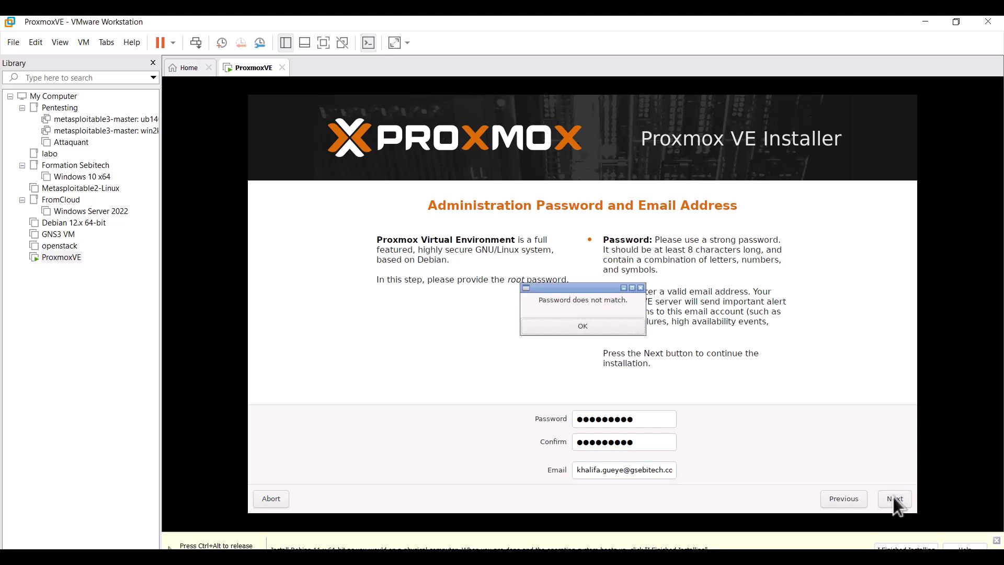
click(586, 326)
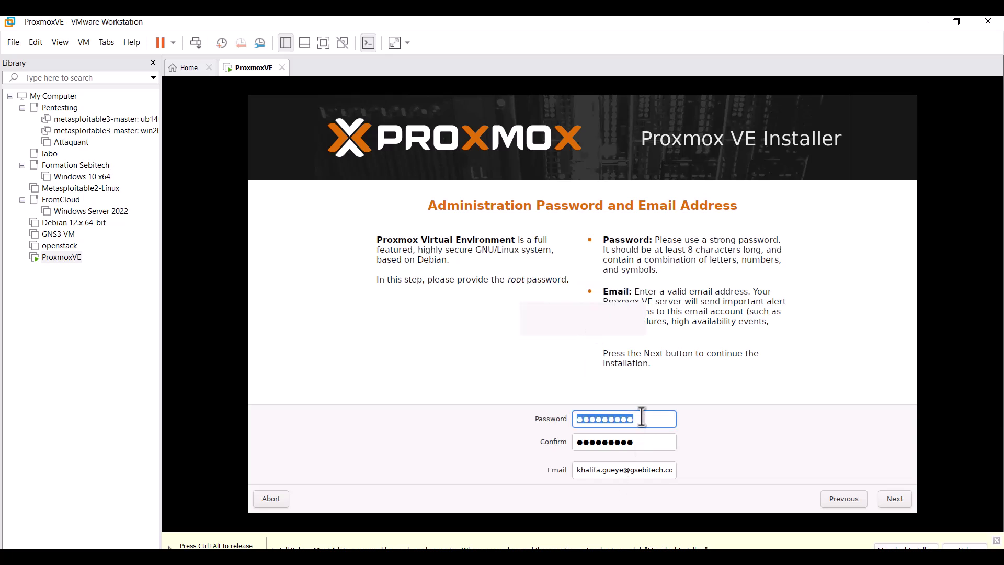
Retype the root password and its confirmation so they match.
click(649, 439)
key(BackSpace)
key(BackSpace)
key(BackSpace)
key(BackSpace)
key(BackSpace)
key(BackSpace)
key(BackSpace)
key(BackSpace)
key(BackSpace)
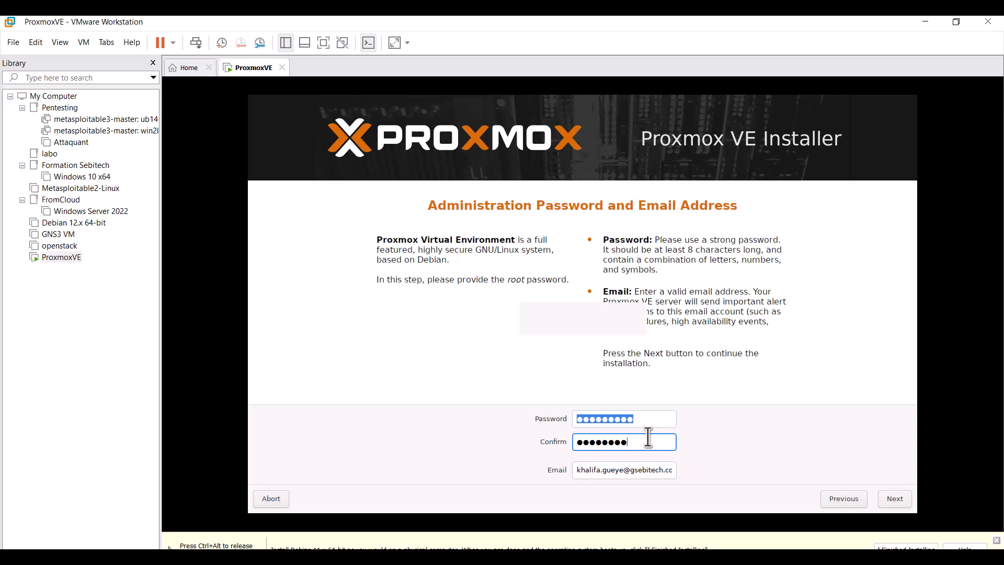
text(*********)
click(895, 498)
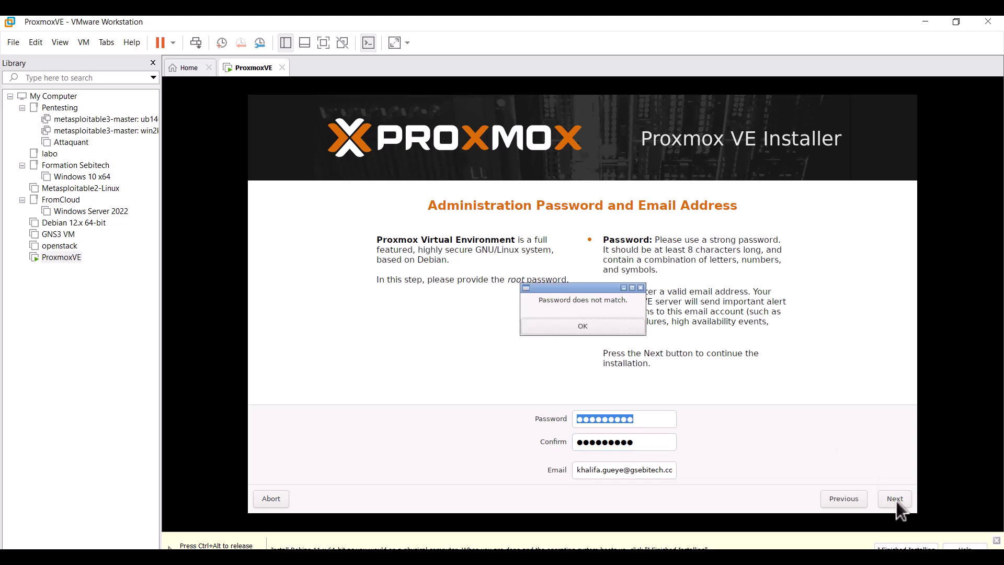
click(585, 325)
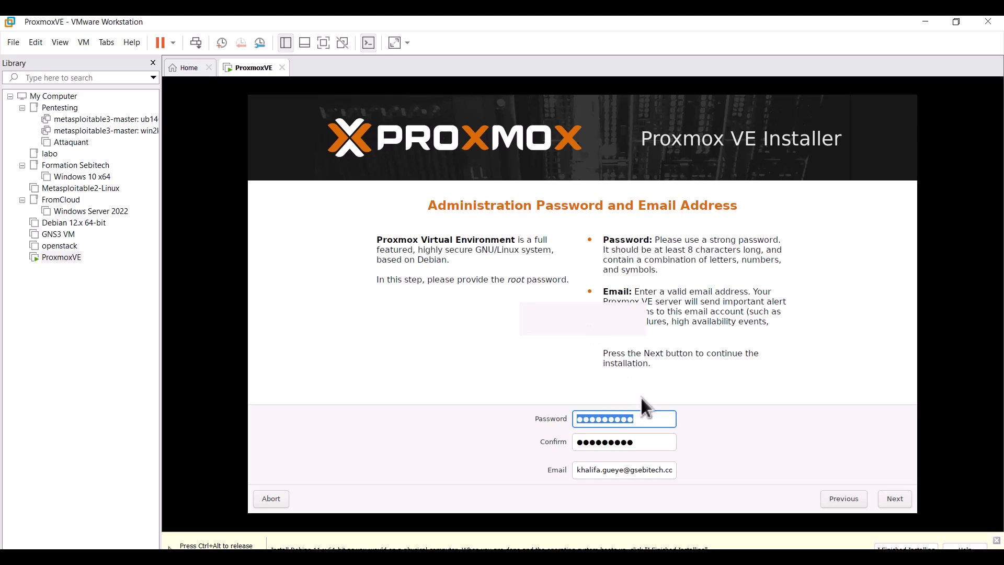
key(BackSpace)
text(*********)
Change the hostname from pve.home to pve.gsebitech.home, leaving IP 192.168.1.105/24 unchanged.
click(884, 494)
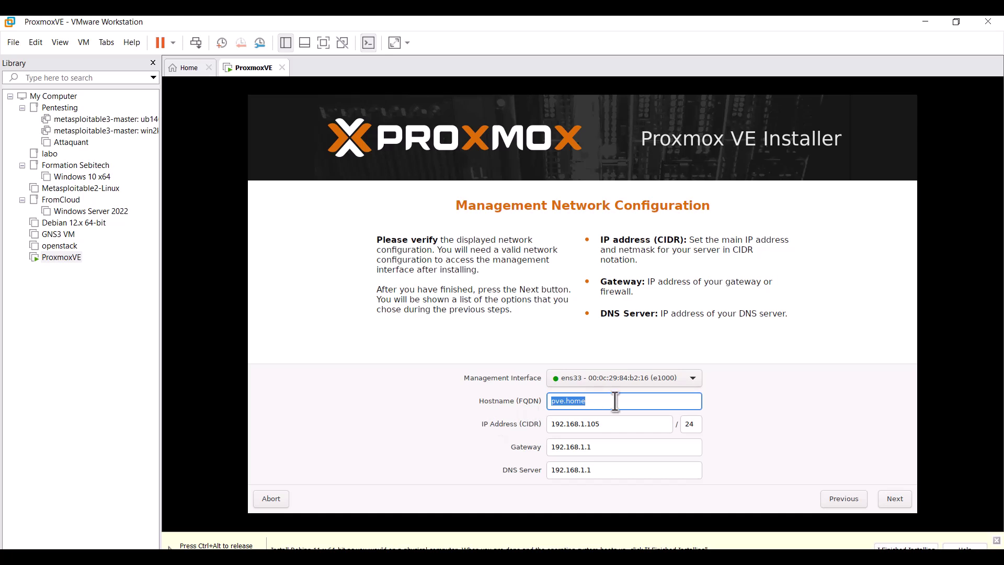
key(BackSpace)
text(pve.)
text(gsebitech.home)
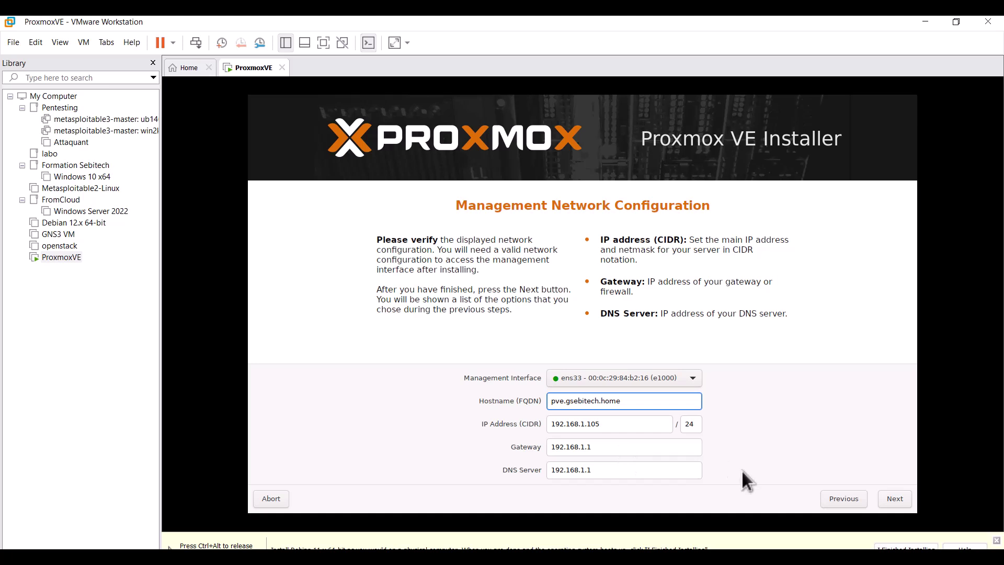
Review the installation summary and run the Proxmox VE install until the VM reboots.
click(889, 493)
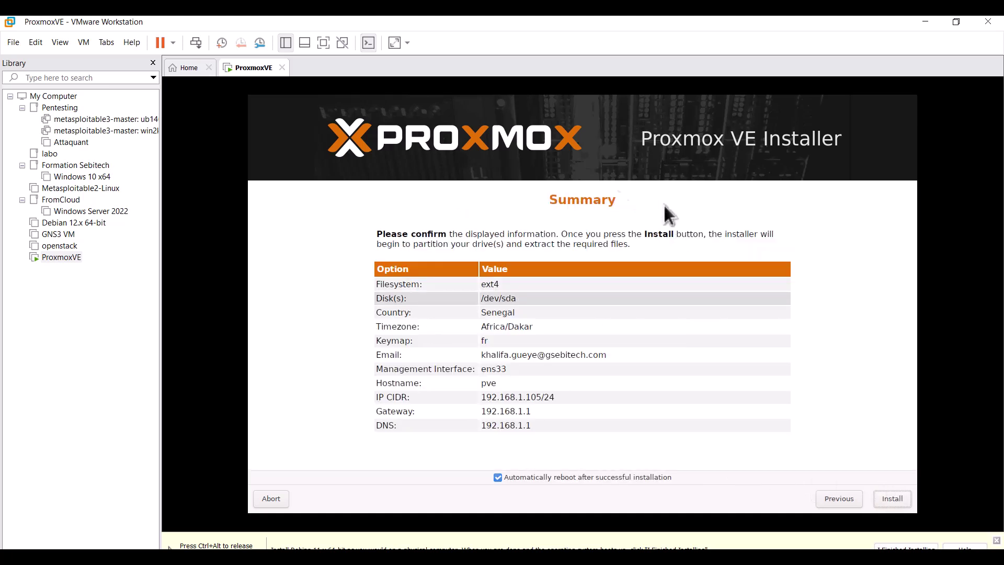
click(683, 427)
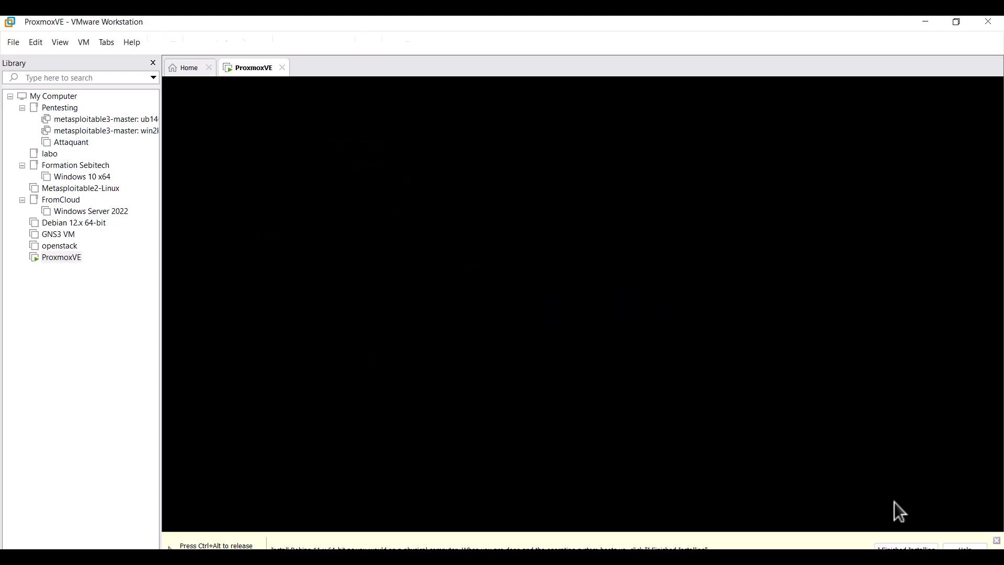
Boot the default GRUB entry and log in on the console as root.
key(Return)
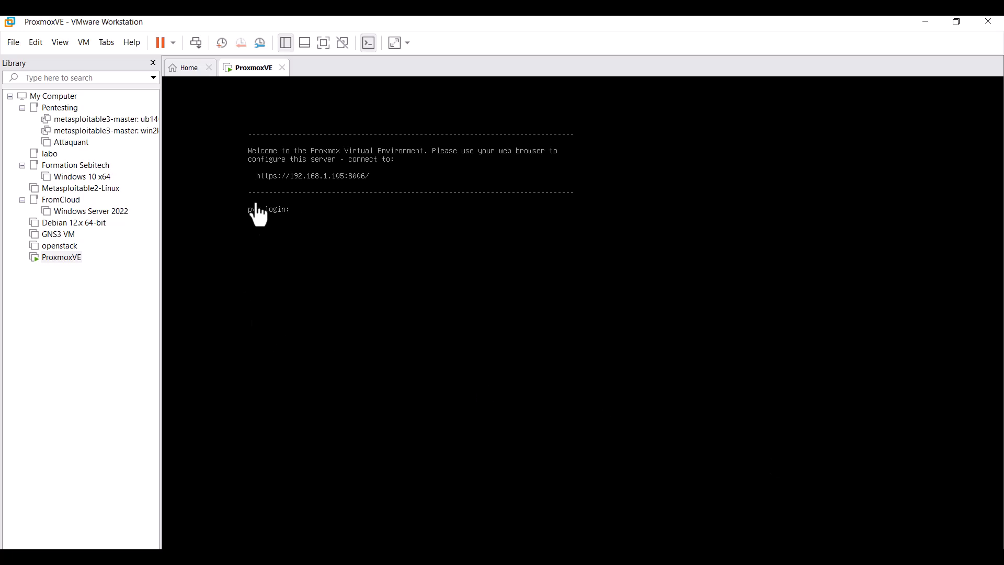
click(345, 224)
text(root)
key(Return)
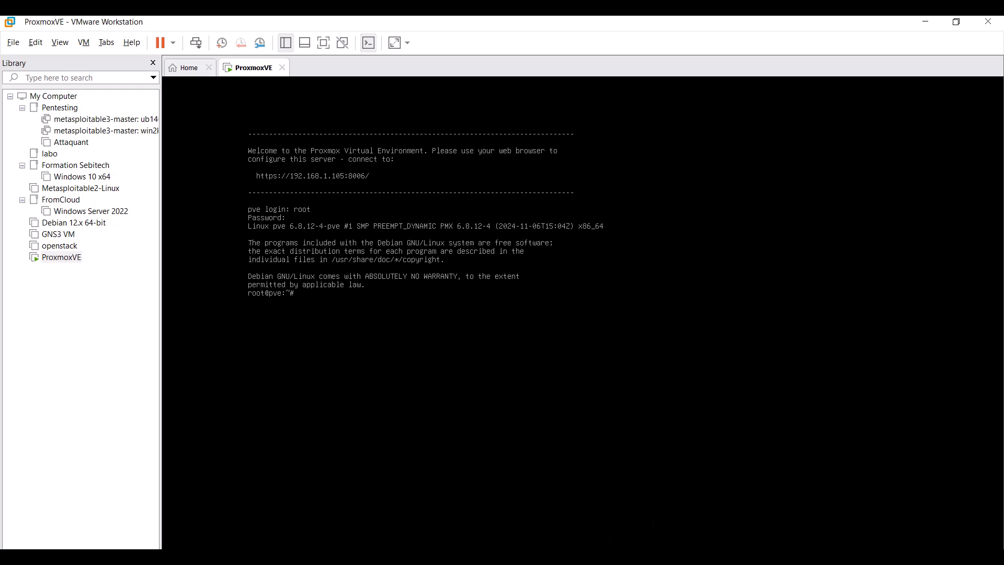
mouse_move(755, 557)
click(755, 501)
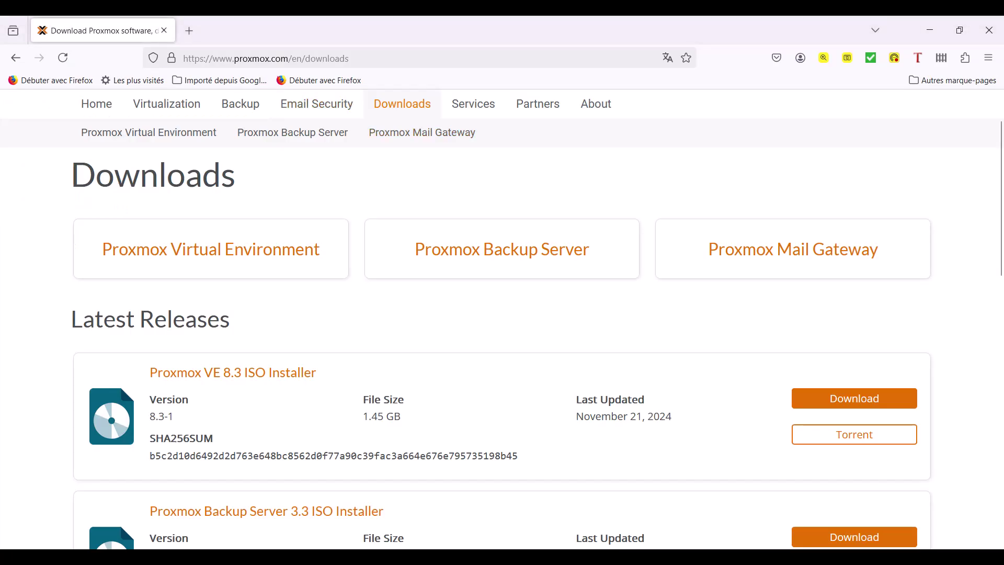
click(189, 30)
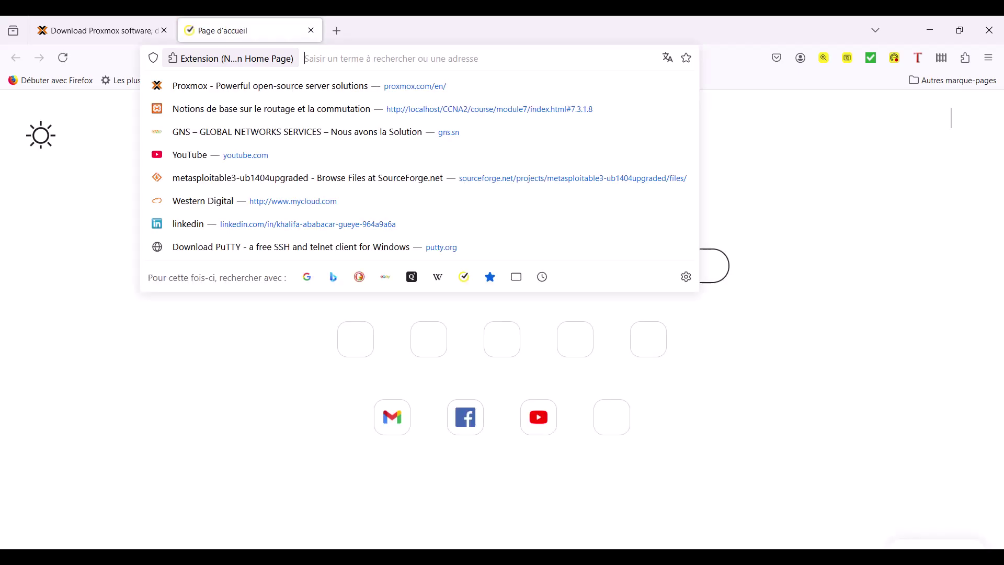
text(https)
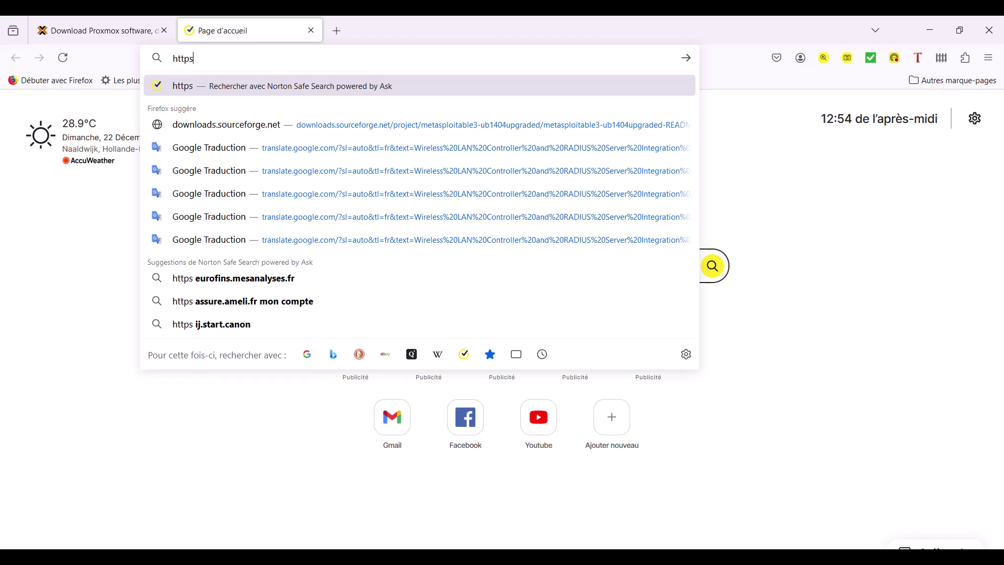
text(://)
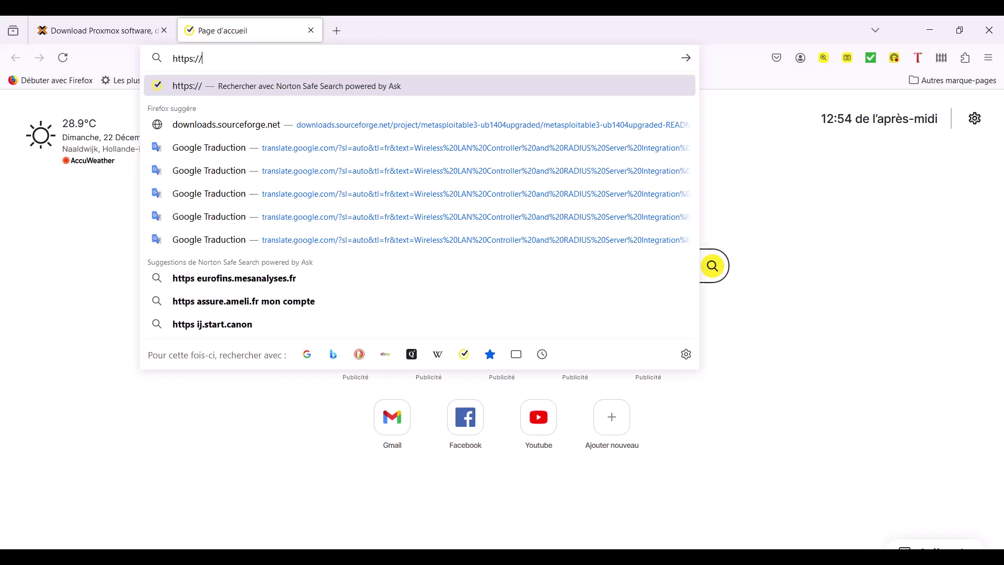
text(192.16)
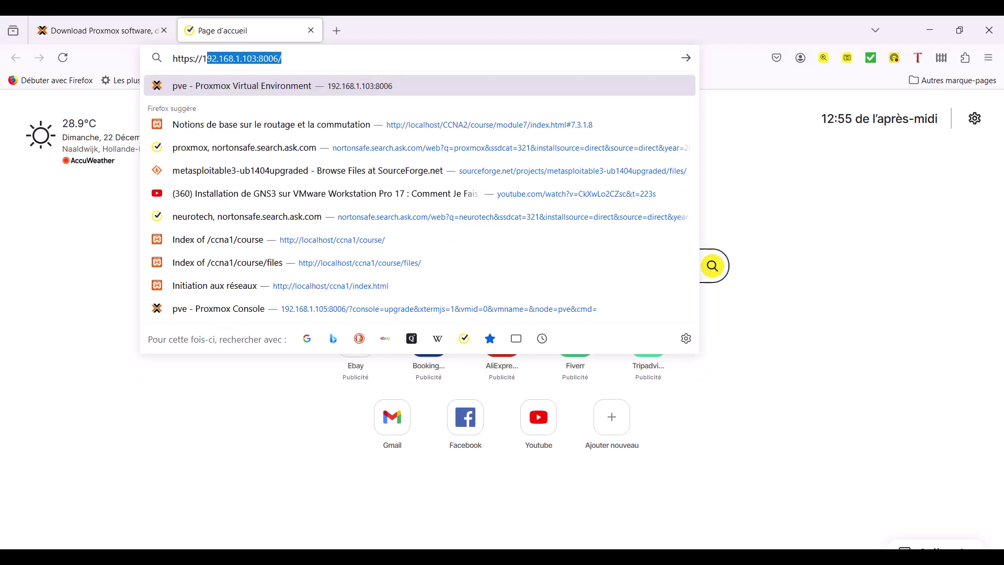
text(8)
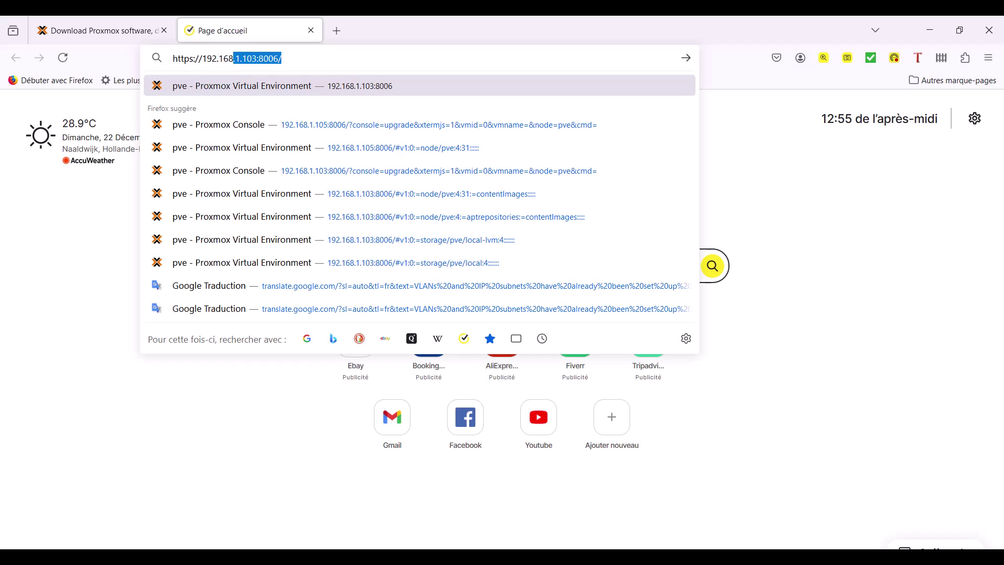
text(.1.1)
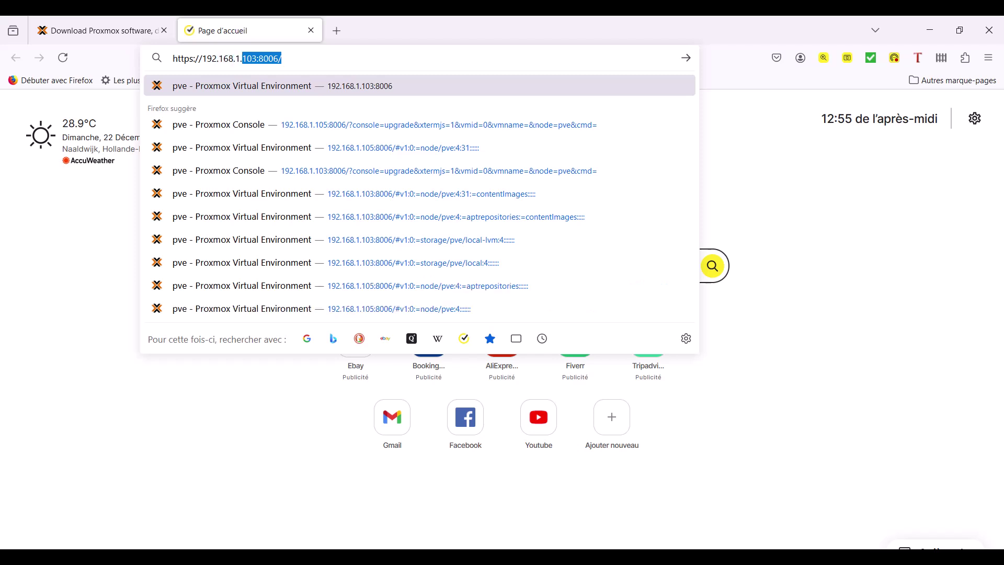
text(05)
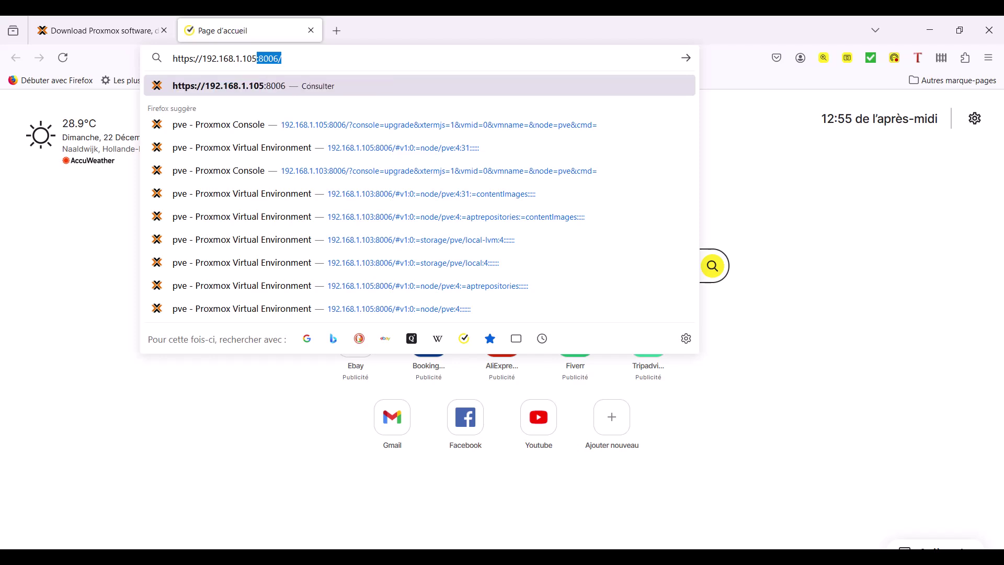
text(:)
key(End)
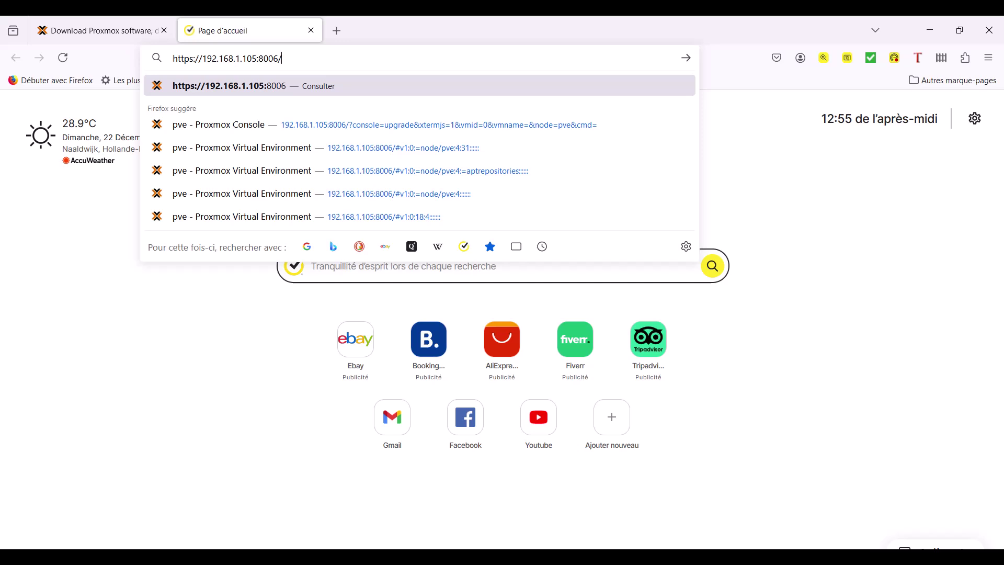
key(Return)
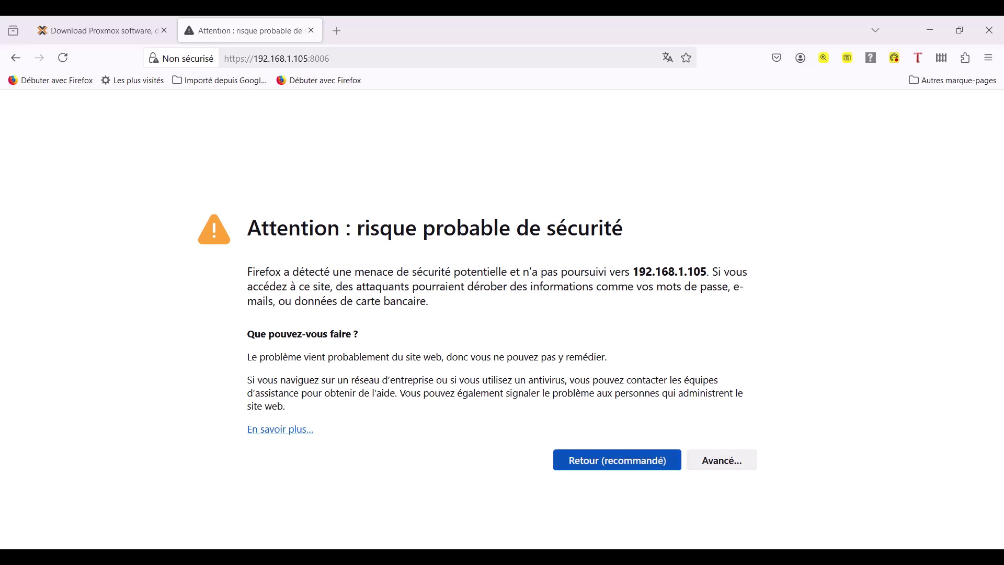
Accept the certificate risk under Avancé… to reach the Proxmox VE login page.
click(722, 460)
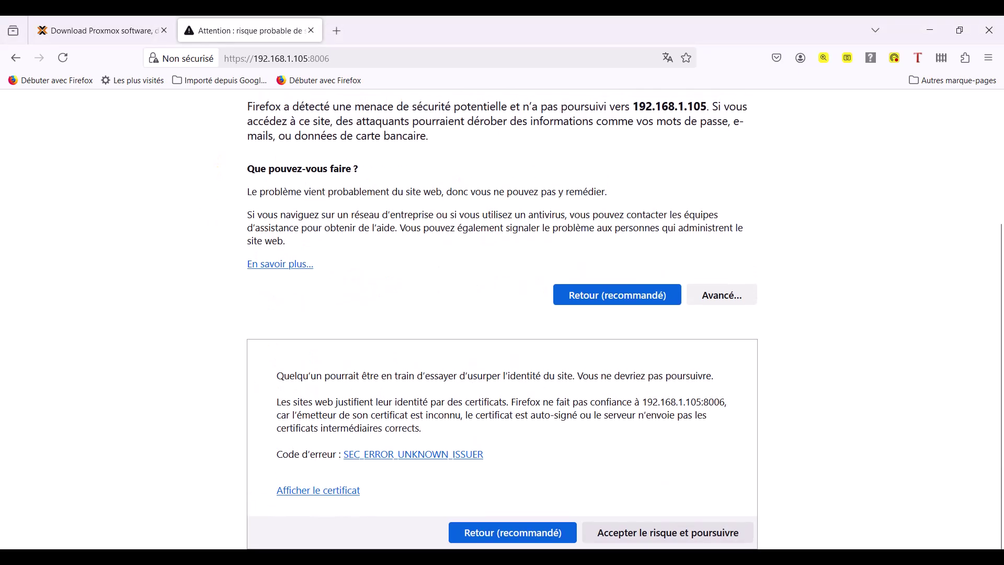
click(668, 532)
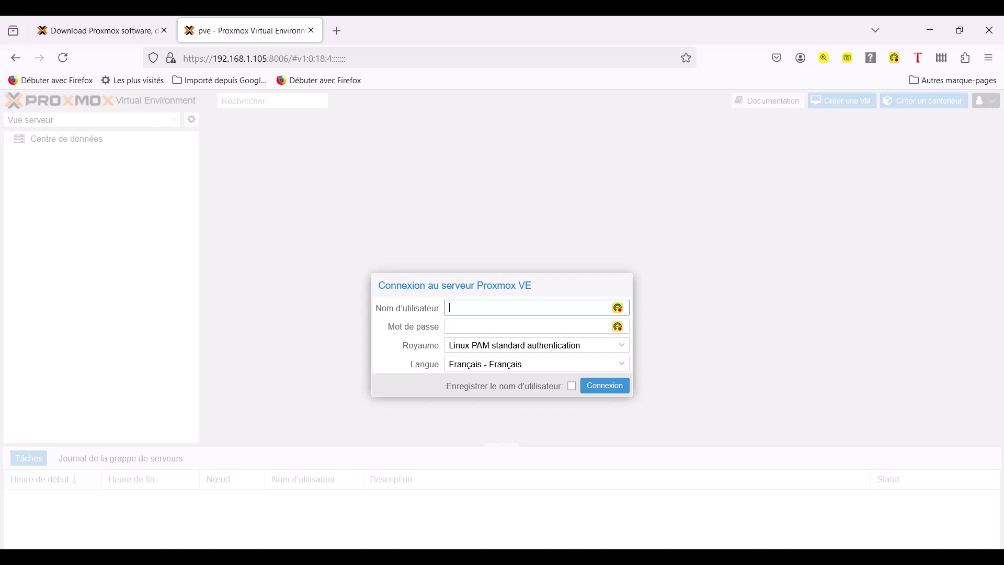
Submit a login as root with the Linux PAM realm and the root password.
click(622, 345)
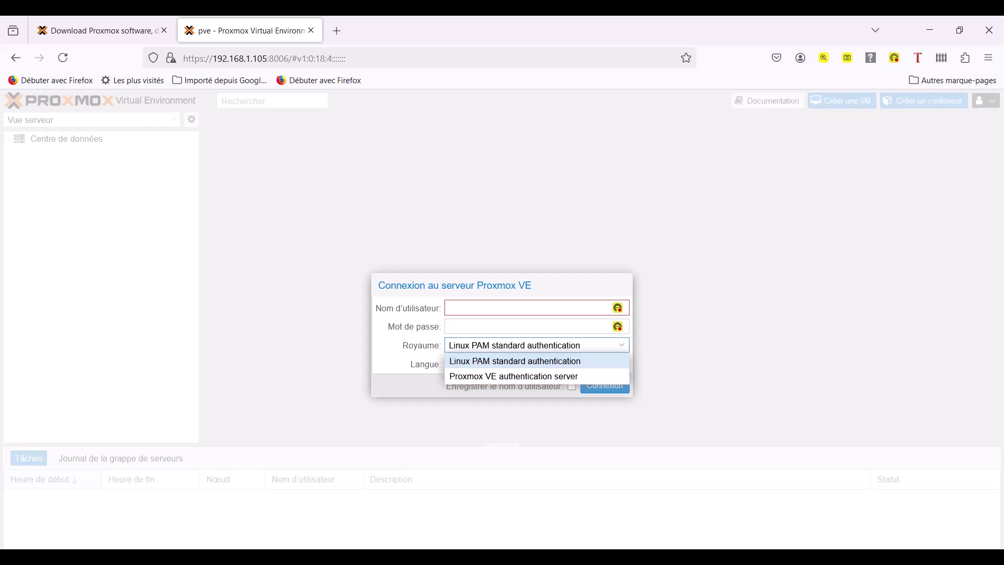
key(Escape)
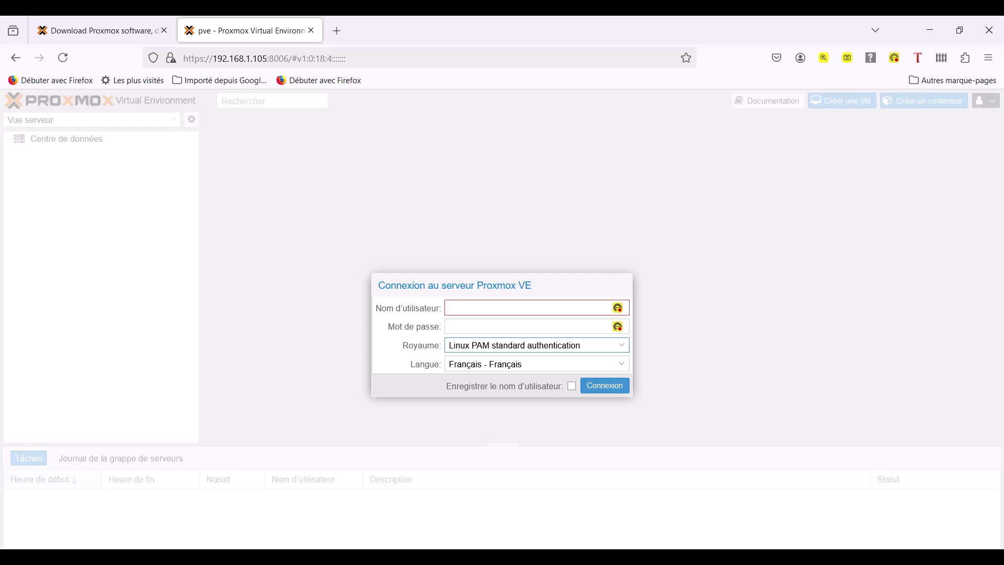
click(471, 308)
text(root)
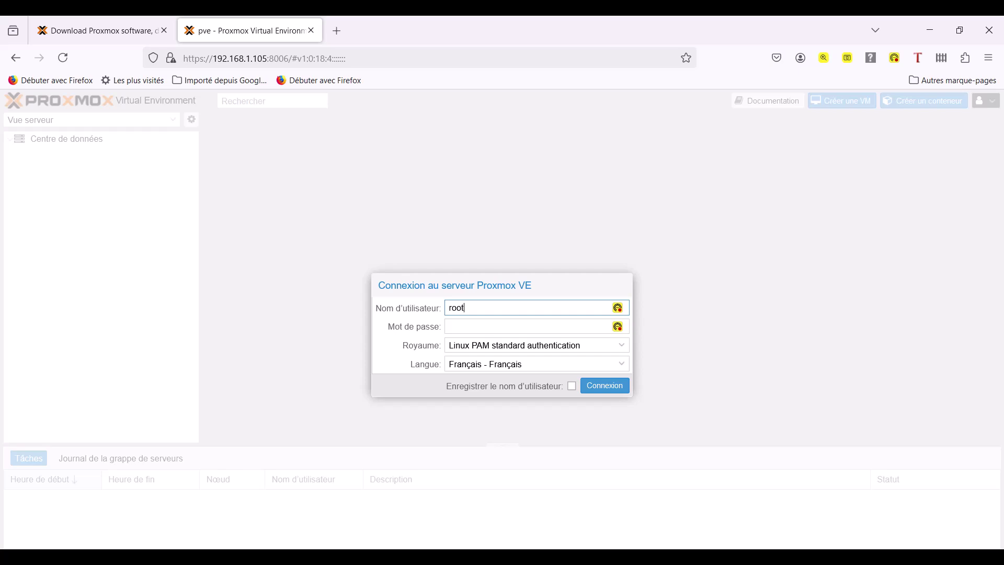
key(Tab)
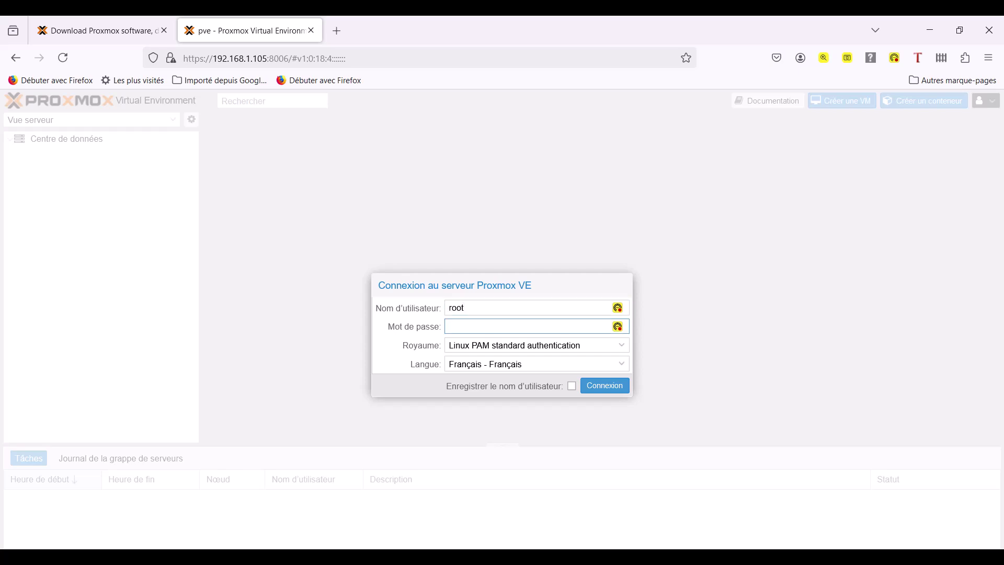
text(*******)
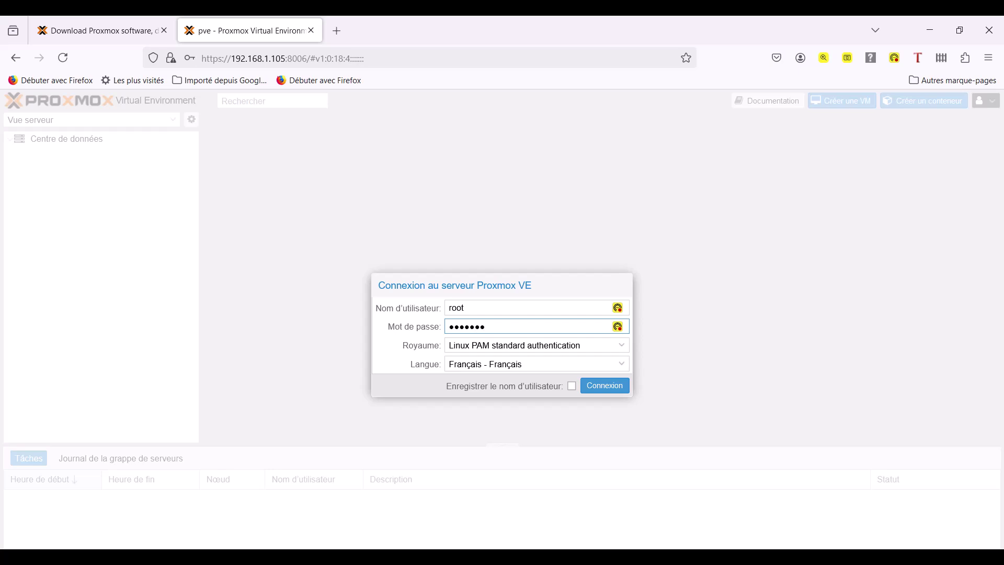
text(**)
click(622, 384)
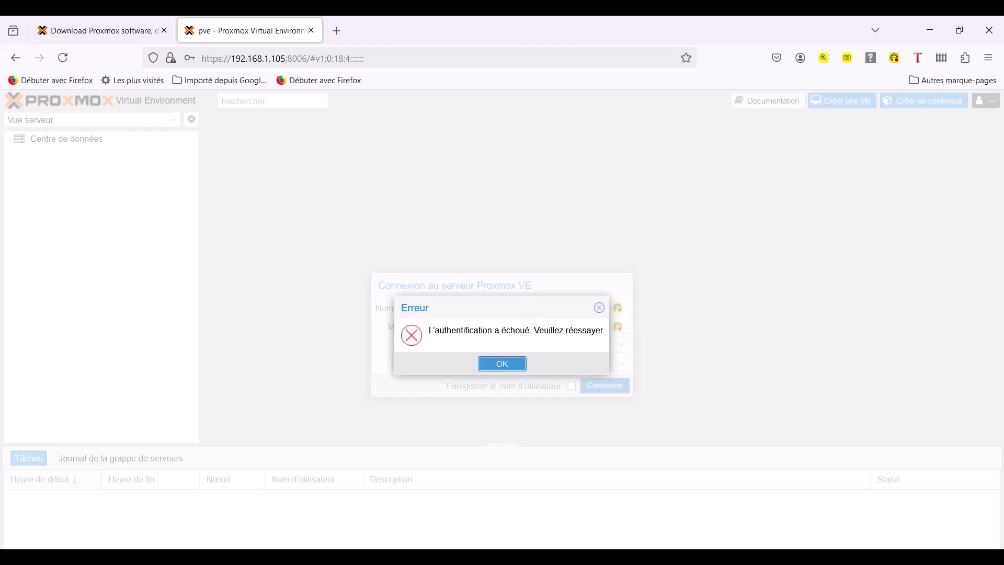
Dismiss the authentication error and log in again as root, reaching the Datacenter overview of 8.3.0.
key(Return)
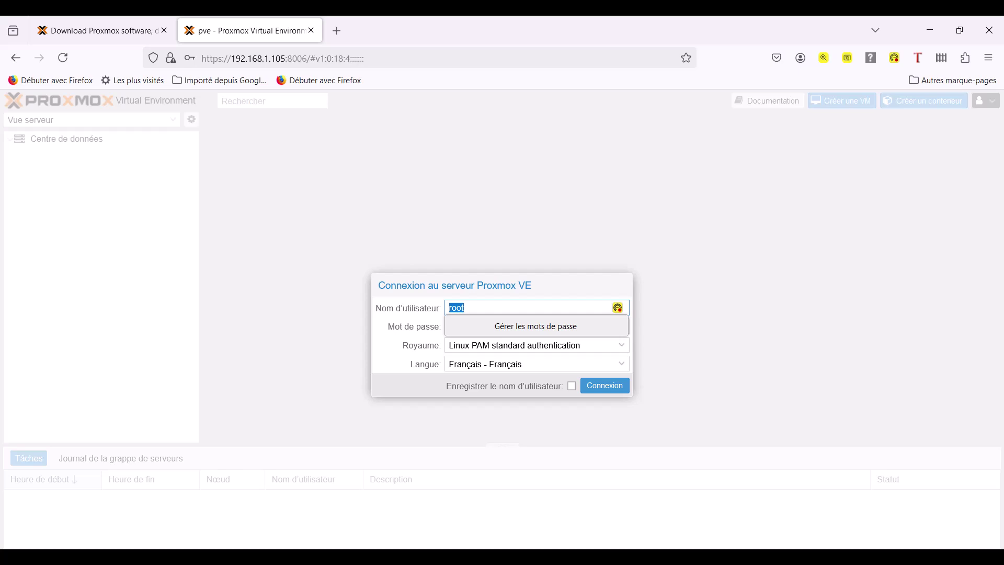
key(Escape)
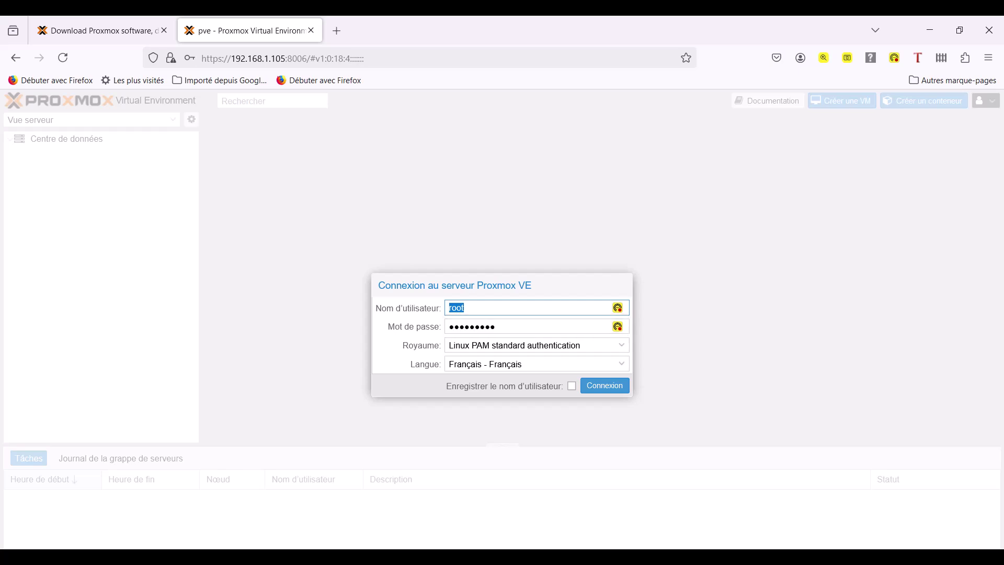
key(Return)
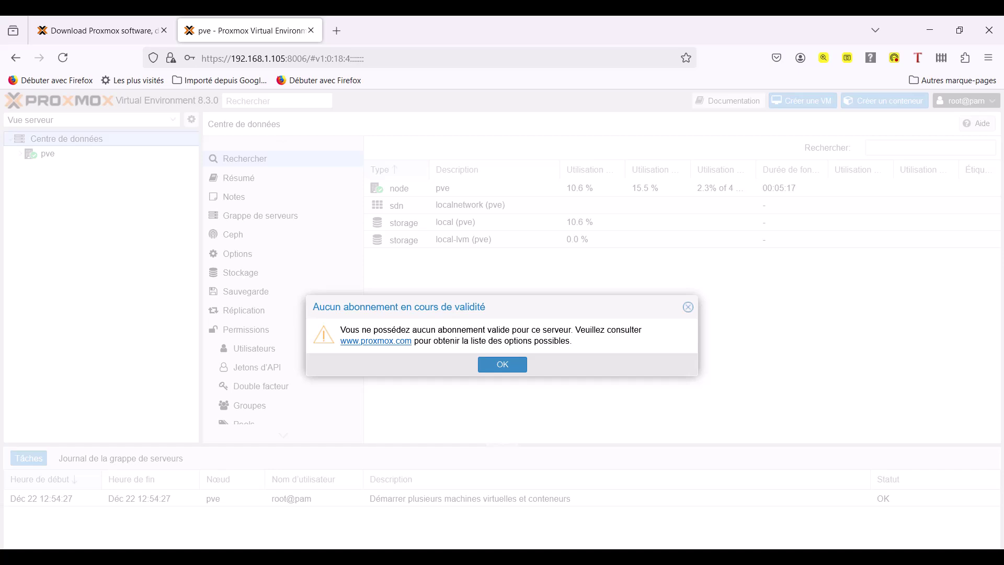
Close the no-valid-subscription notice and collapse pve so the list shows pve, local, local-lvm, localnetwork.
key(Return)
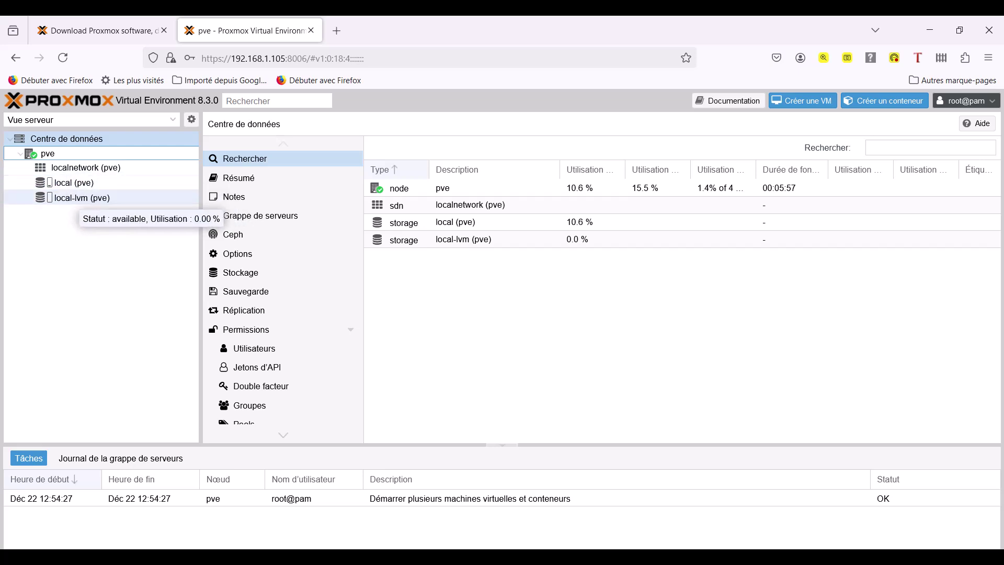
click(21, 153)
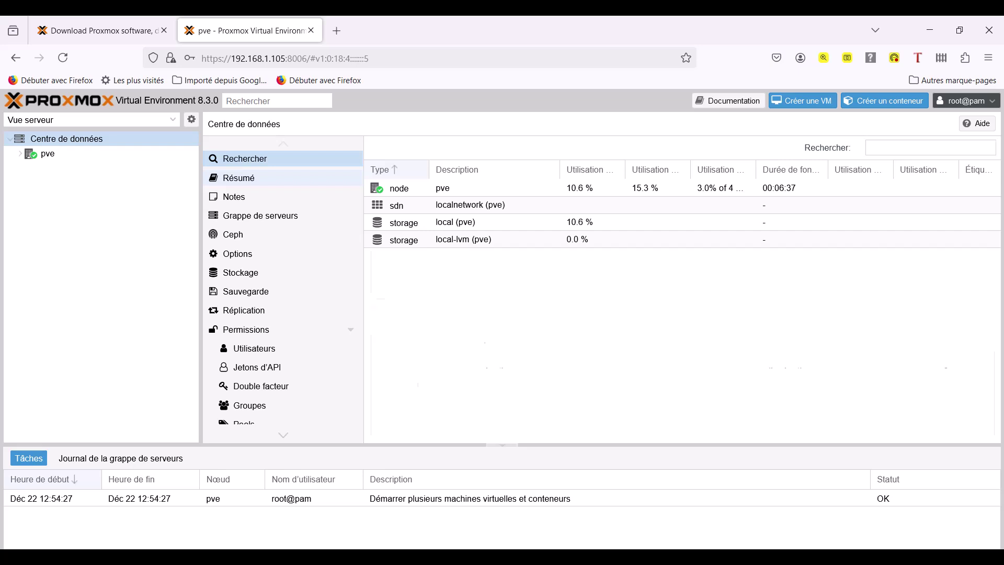
Browse the Datacenter Summary, Notes, Cluster and Ceph pages, then select the pve node.
click(239, 177)
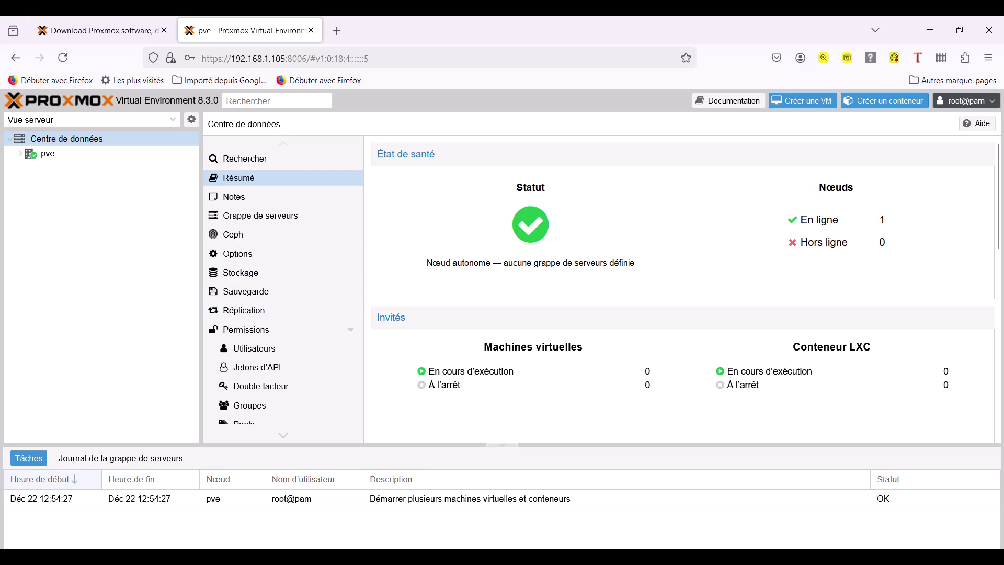
click(234, 196)
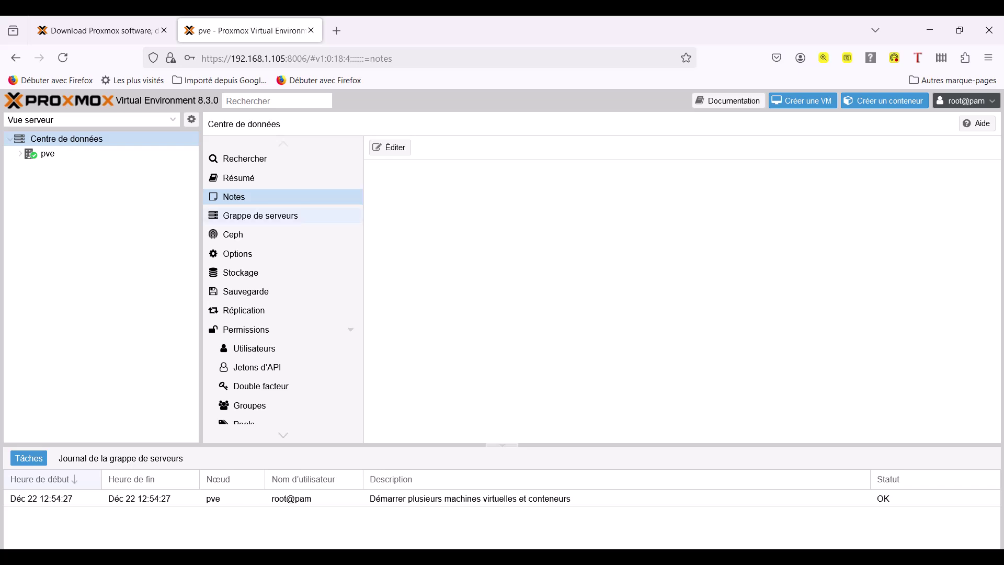
click(260, 215)
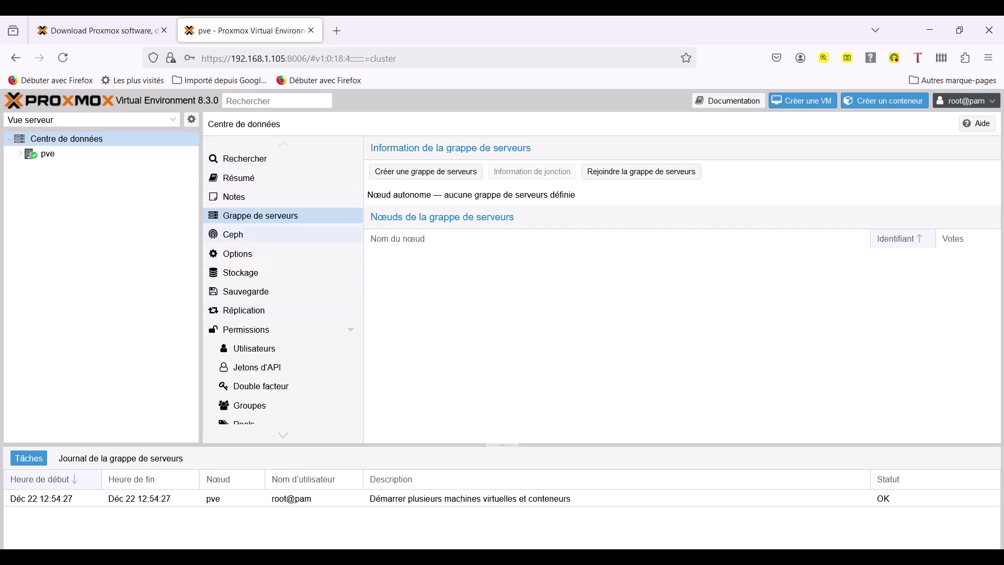
click(233, 234)
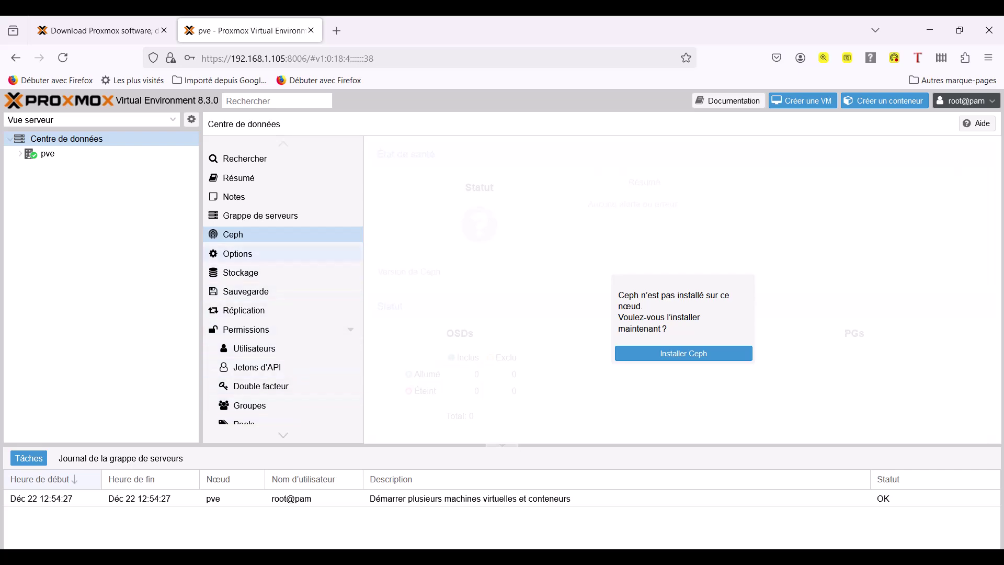
click(48, 153)
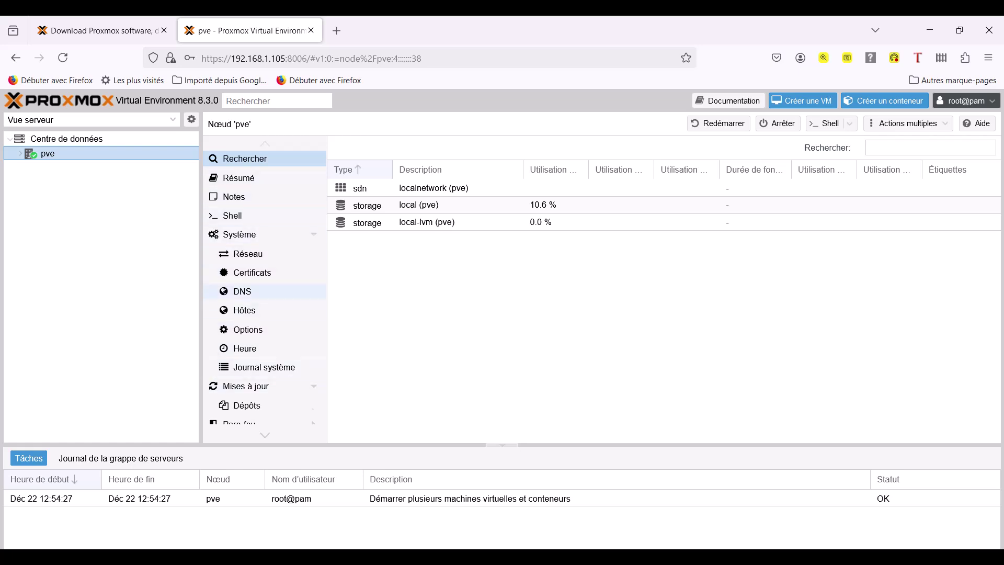
Select the localnetwork entry, then expand pve to list localnetwork, local and local-lvm beneath it.
scroll(264, 287, down, 5)
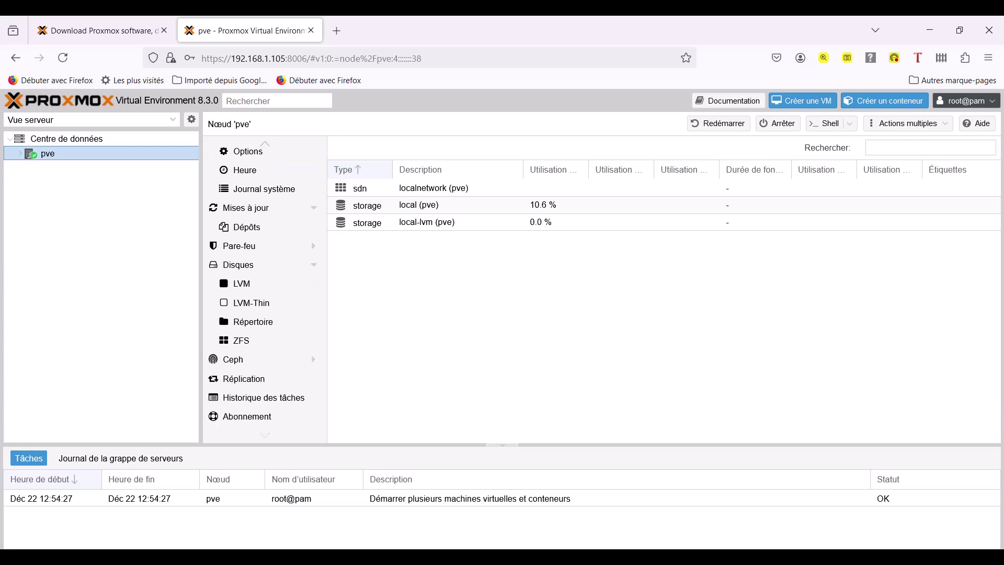
scroll(264, 291, up, 5)
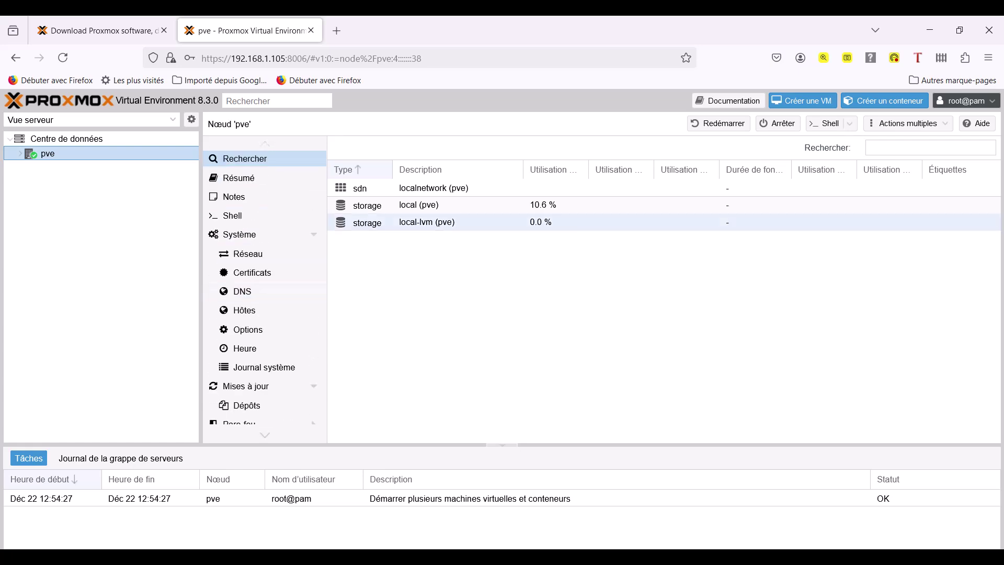
click(359, 187)
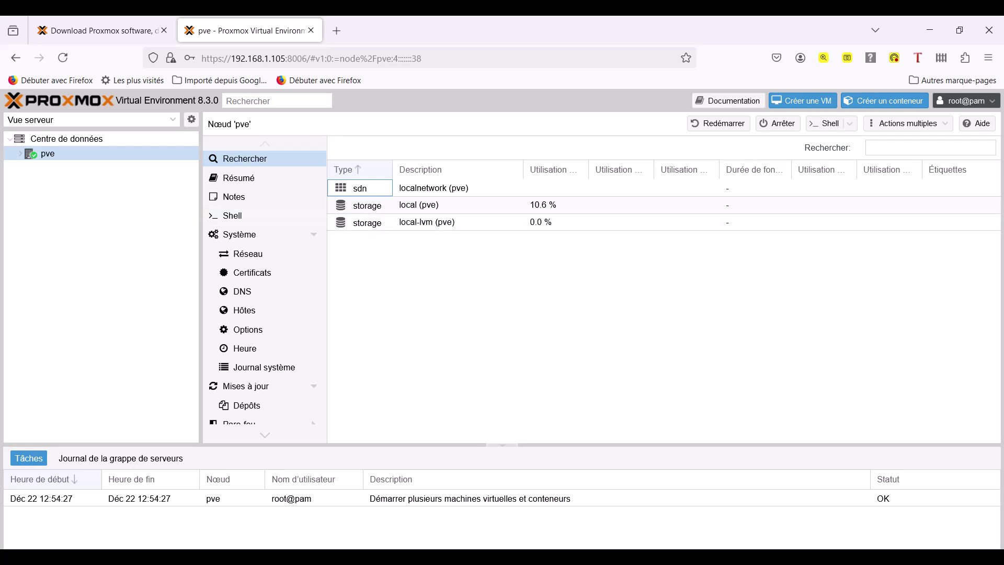
click(47, 153)
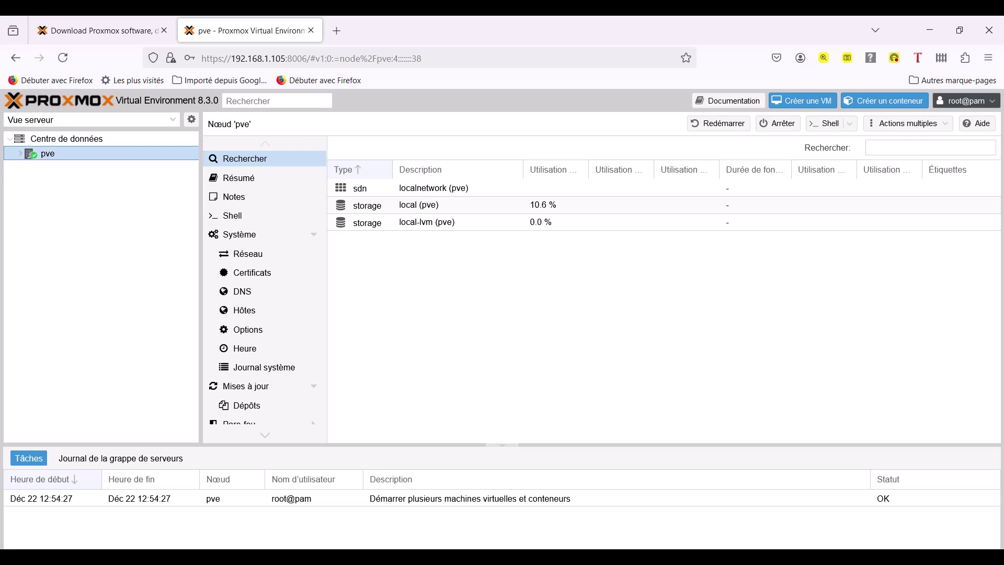
key(Right)
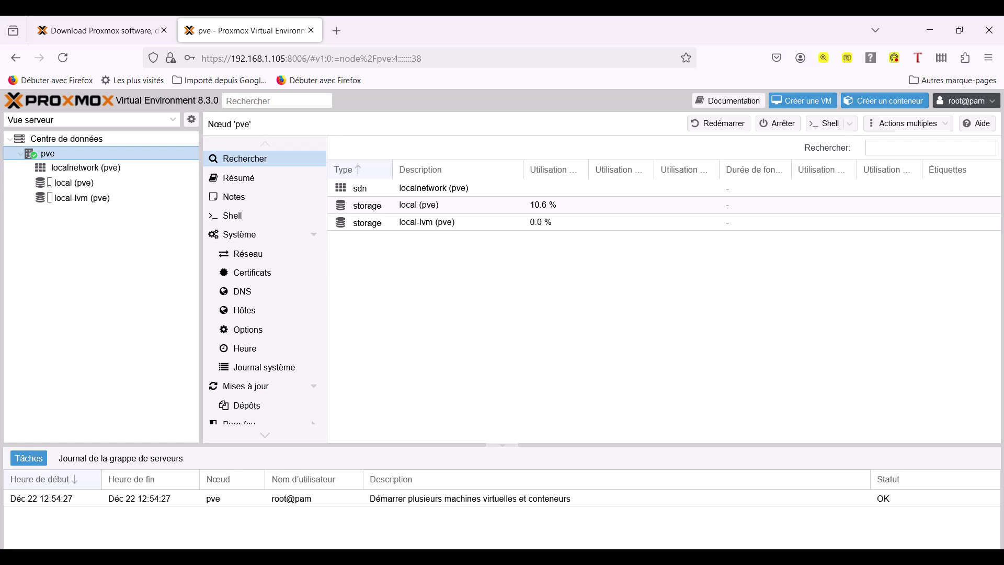
View the local storage summary, then local-lvm's LVM-Thin summary showing 0.00% of 19.02 Go used.
click(79, 182)
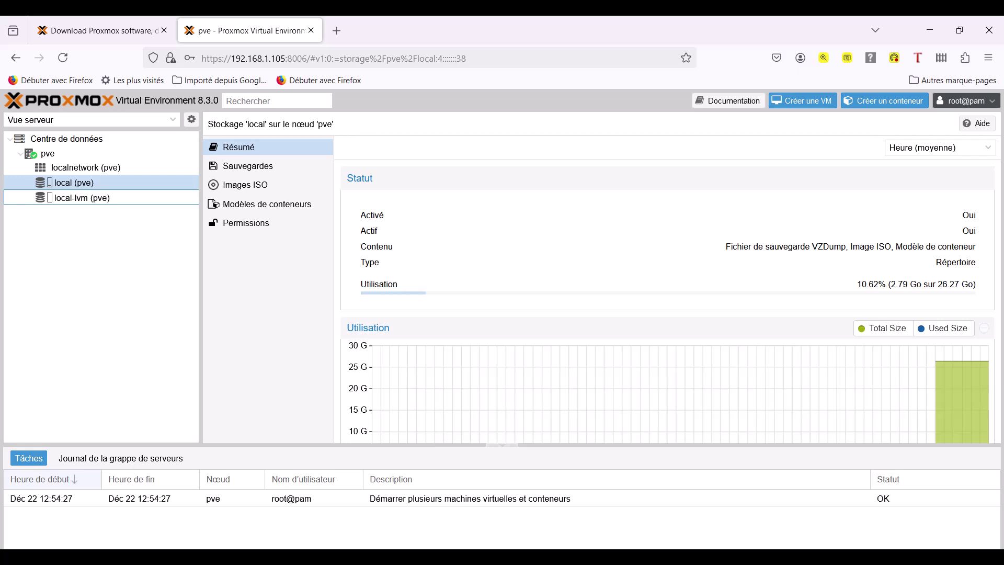
click(64, 199)
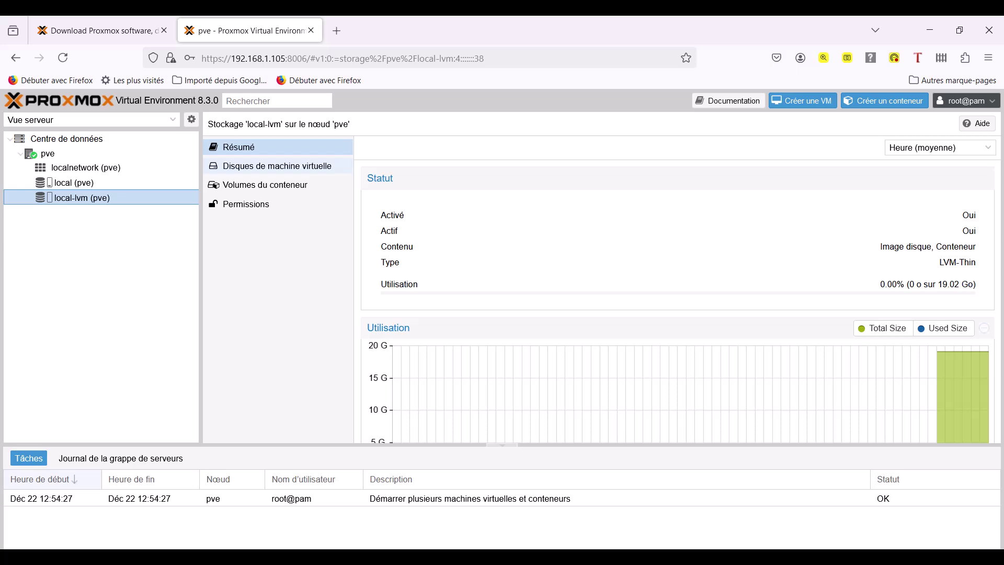
Confirm local-lvm lists no virtual machine disks and no container volumes.
click(261, 166)
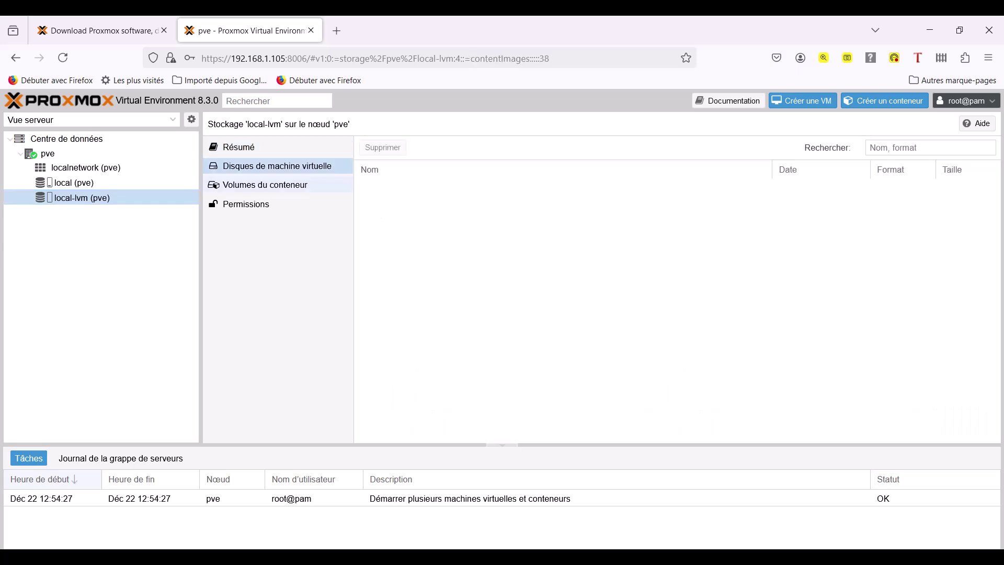
click(261, 184)
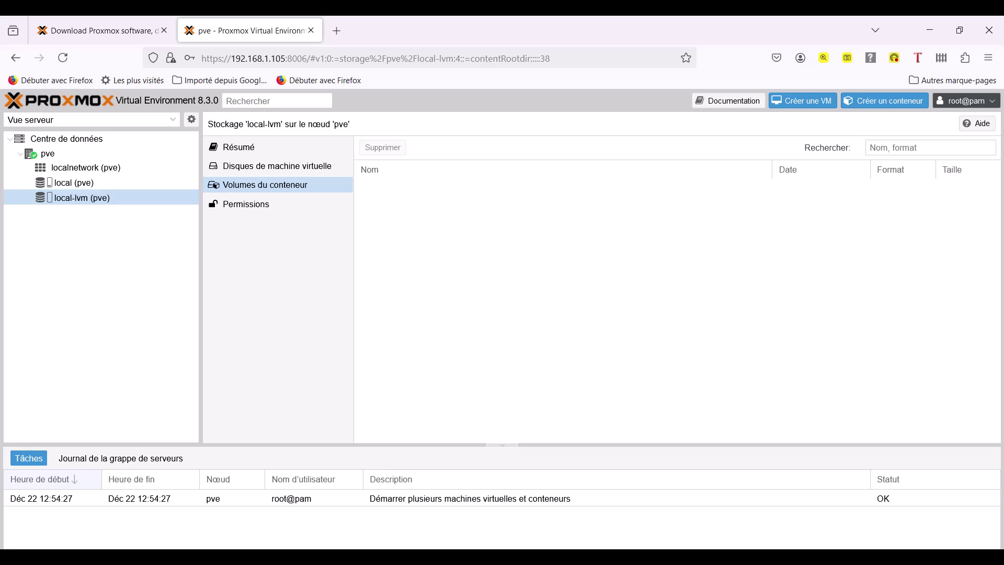
click(66, 139)
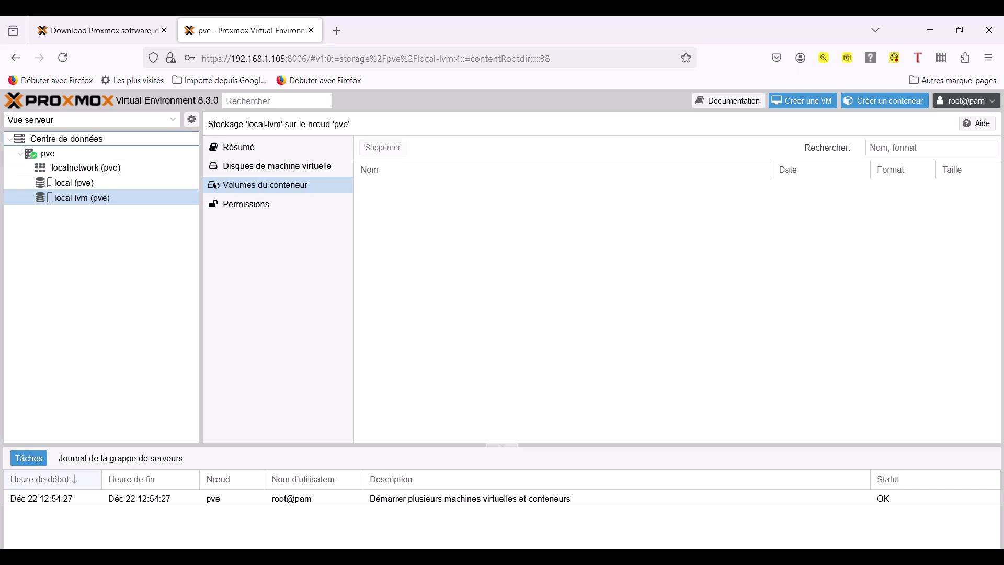
Collapse pve, return to the Centre de données Ceph page, and open then close the root@pam menu.
right_click(48, 153)
key(Left)
key(Left)
key(Left)
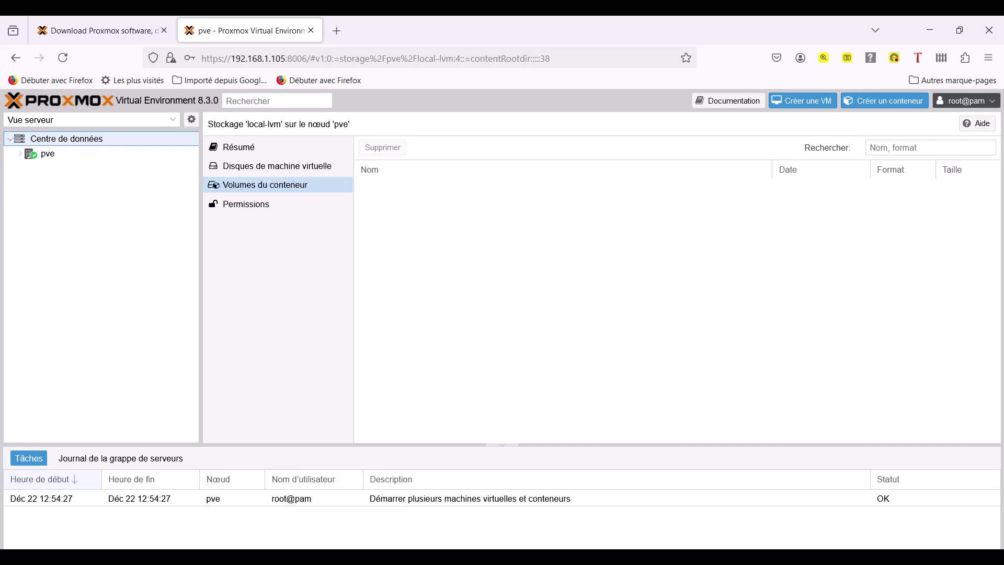
key(Return)
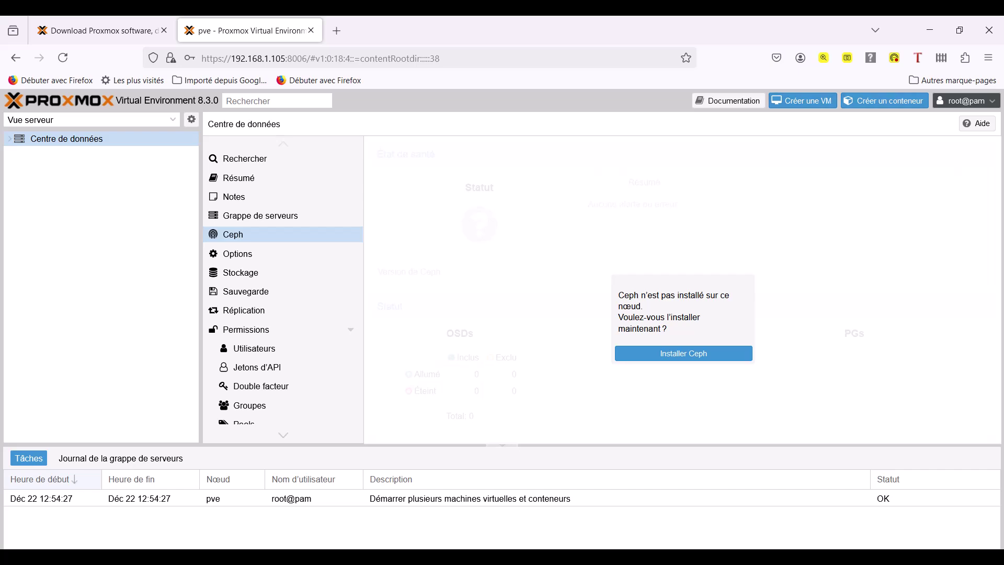
click(966, 100)
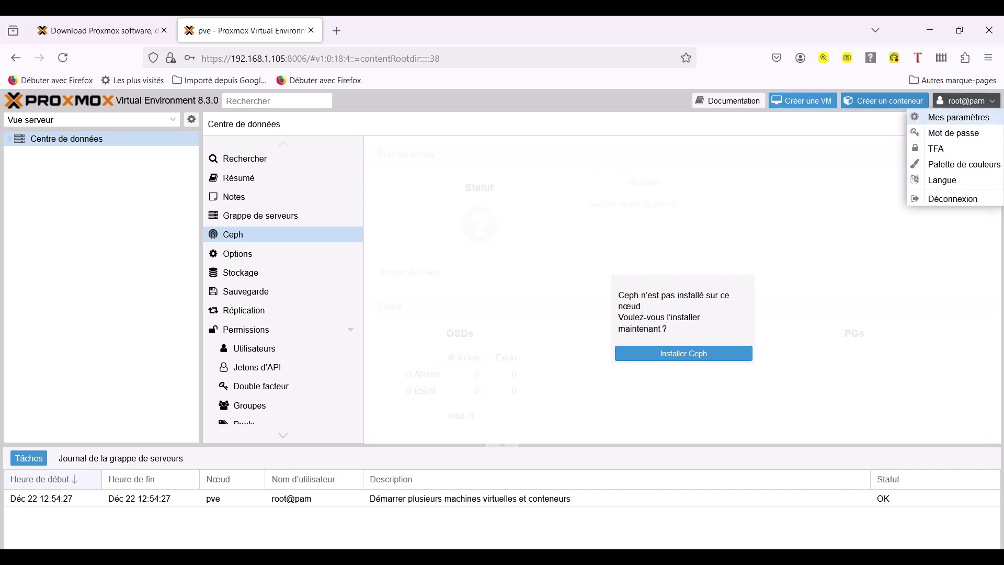
click(967, 101)
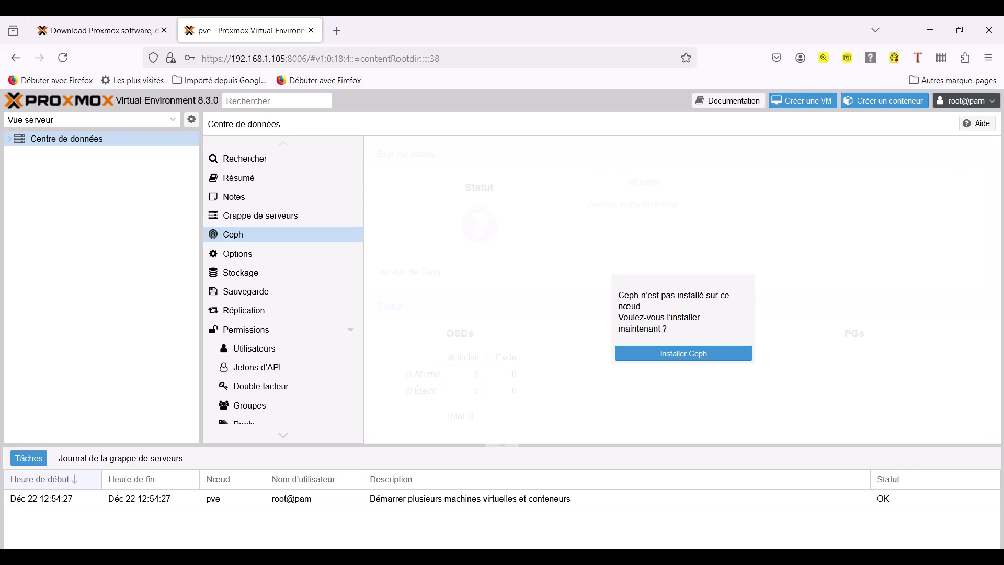
scroll(283, 289, down, 3)
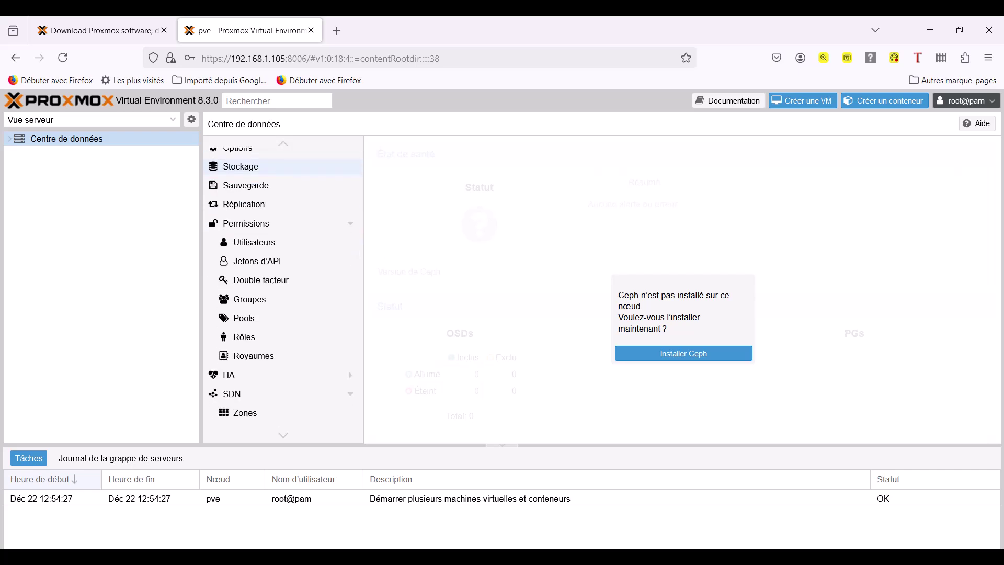
scroll(283, 289, up, 3)
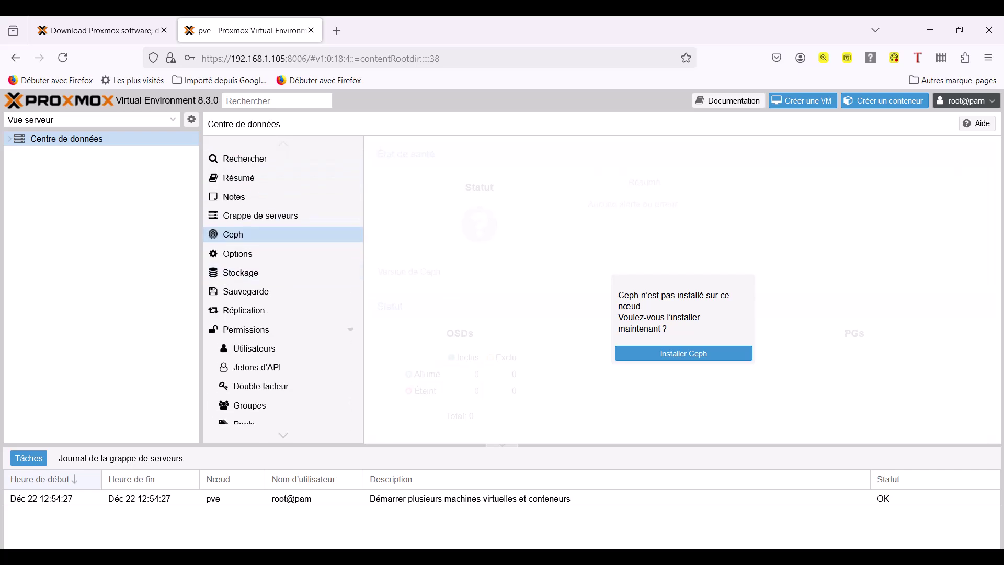
Refresh pve's package database under Mises à jour; the task fails with apt-get exit code 100.
click(48, 154)
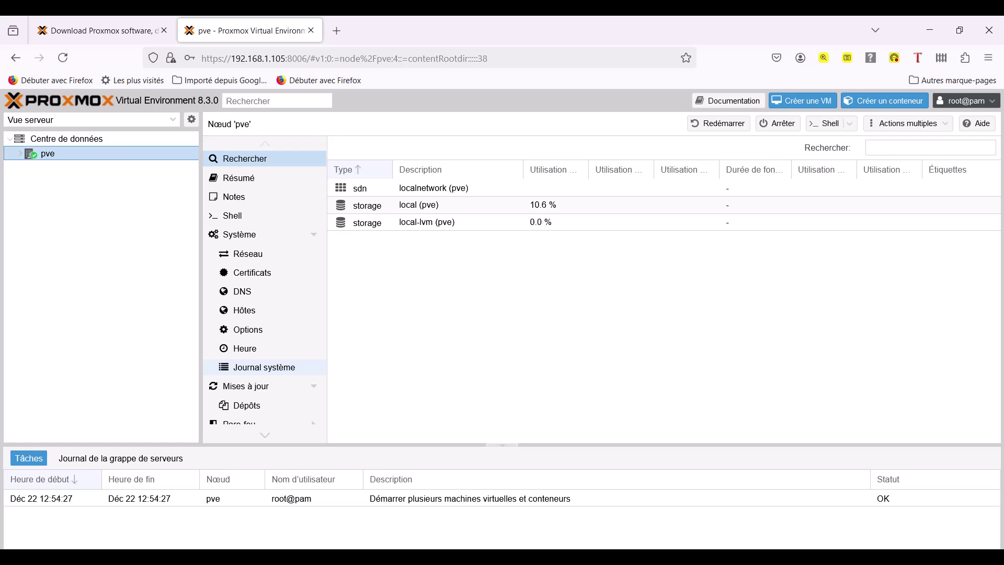
scroll(264, 314, down, 3)
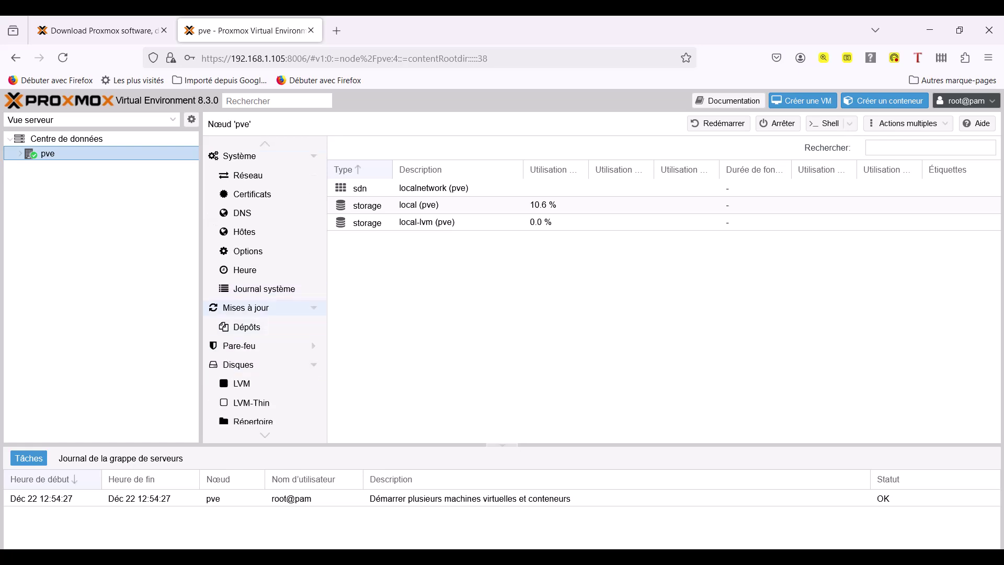
click(246, 307)
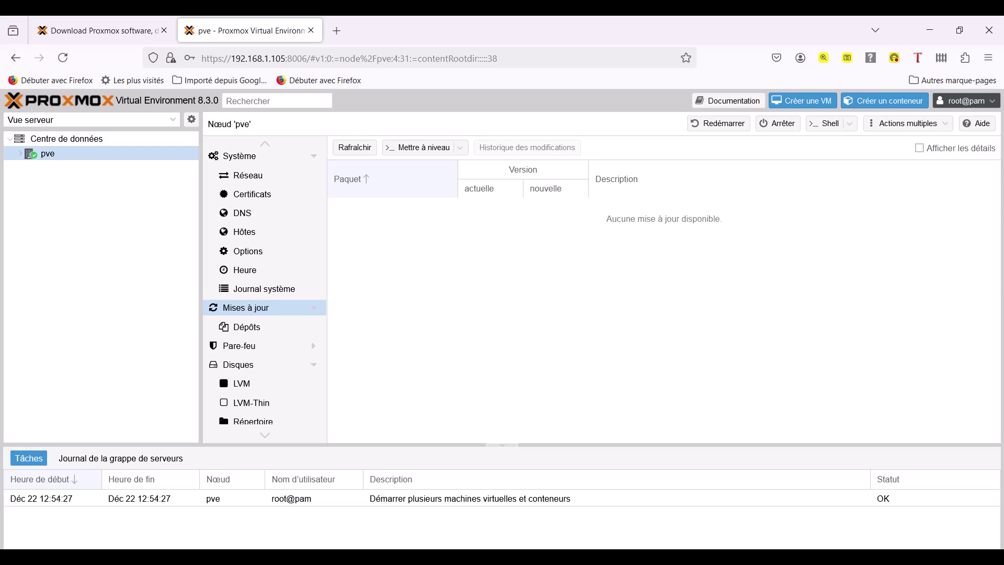
click(354, 147)
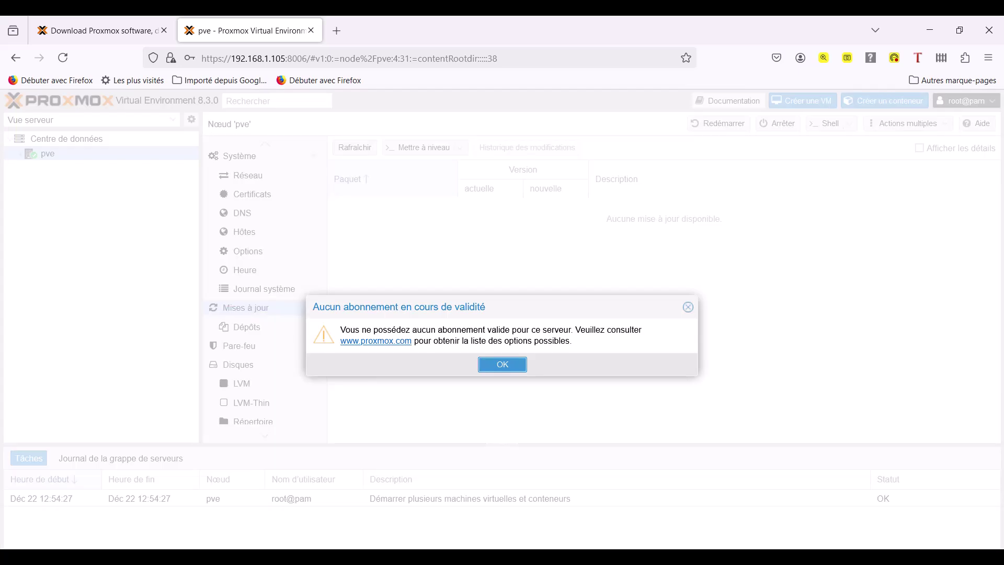
key(Return)
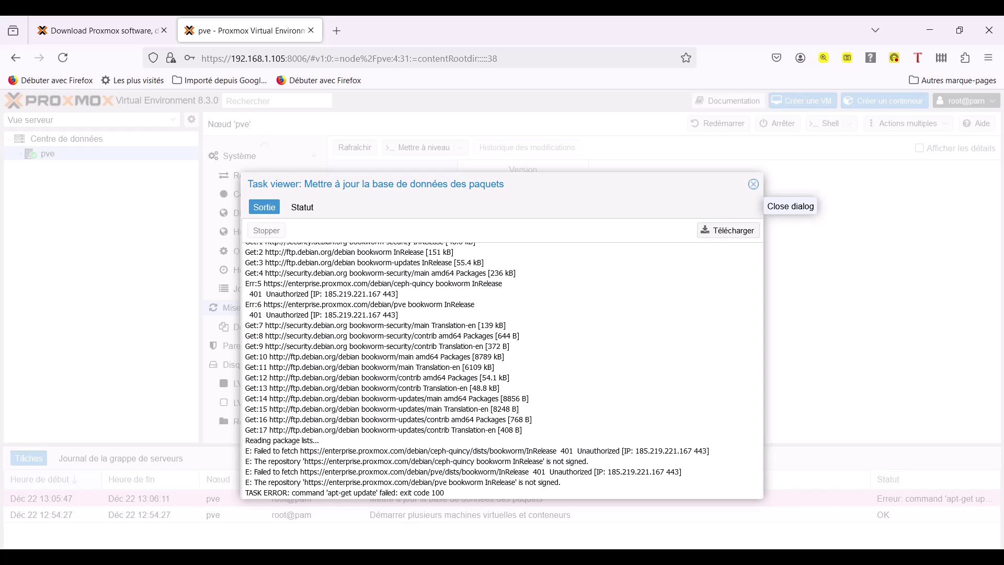
click(754, 184)
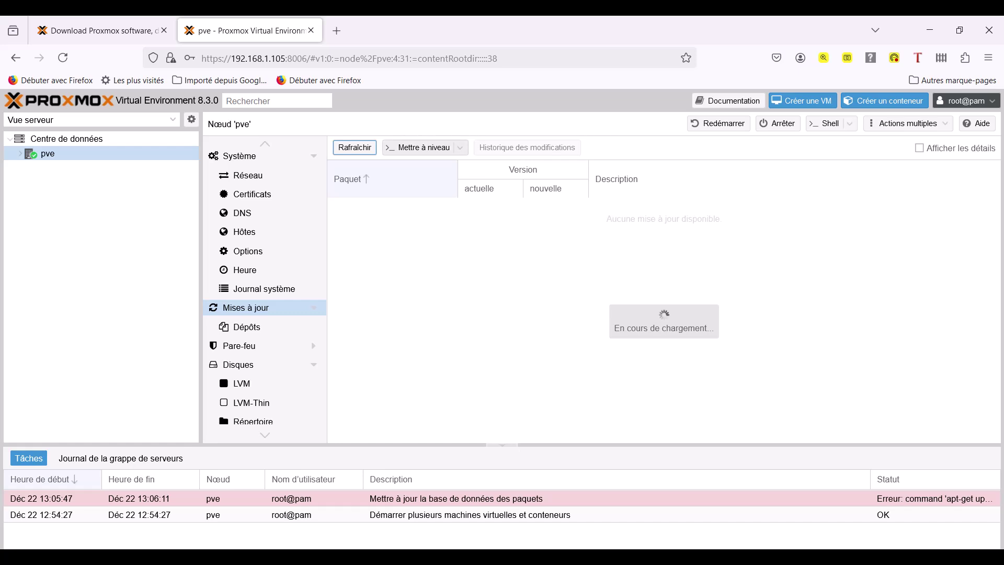
Run Mettre à niveau on pve; the console's dist-upgrade completes and no updates remain available.
click(419, 147)
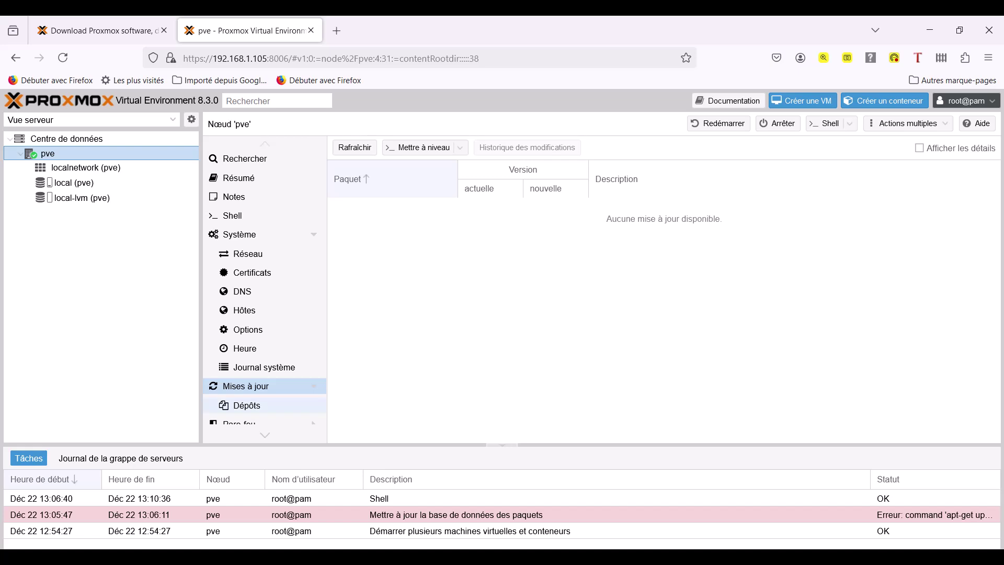
In pve's Dépôts list, disable the ceph-quincy enterprise repository.
click(247, 406)
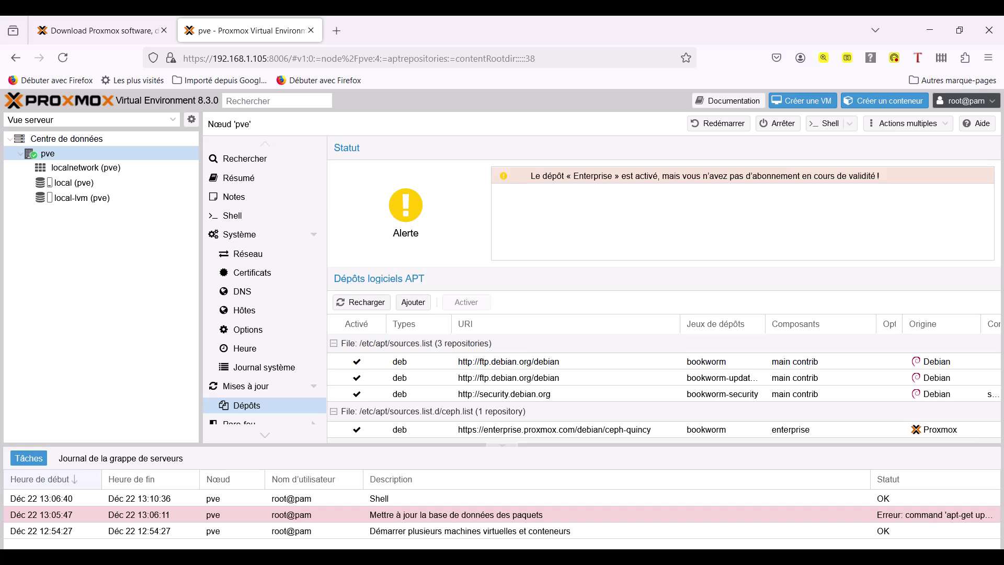
scroll(523, 413, down, 1)
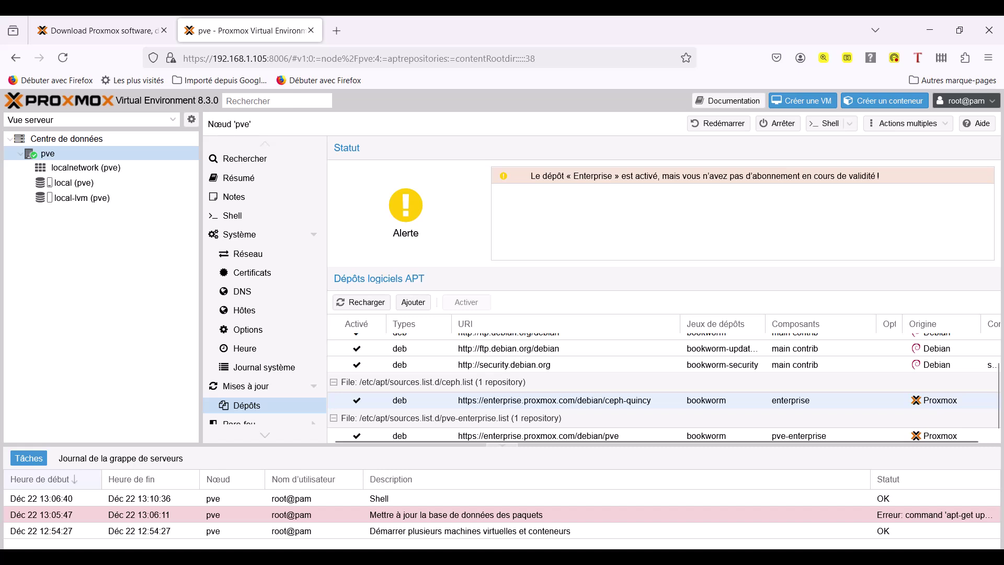
scroll(418, 408, up, 1)
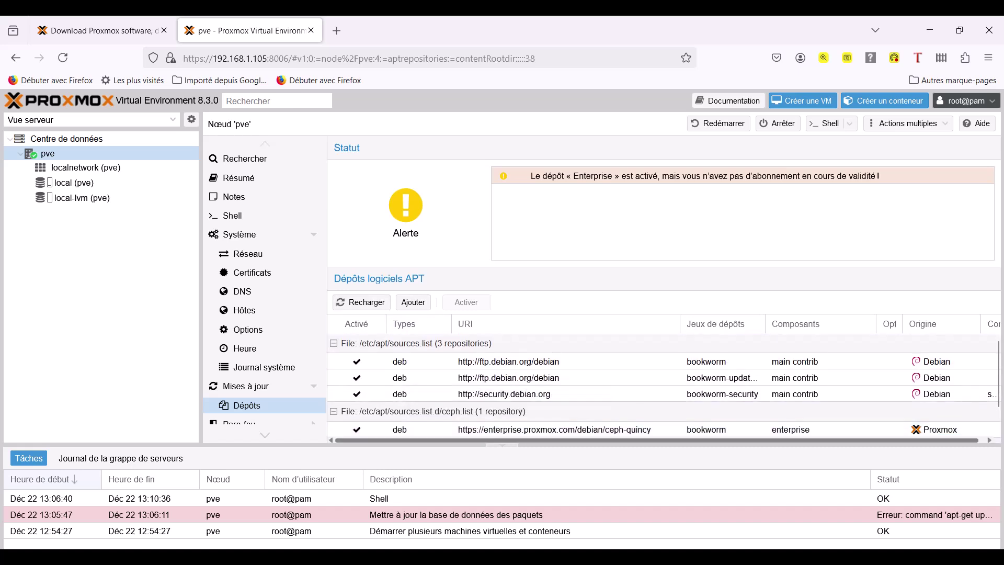
scroll(664, 388, down, 1)
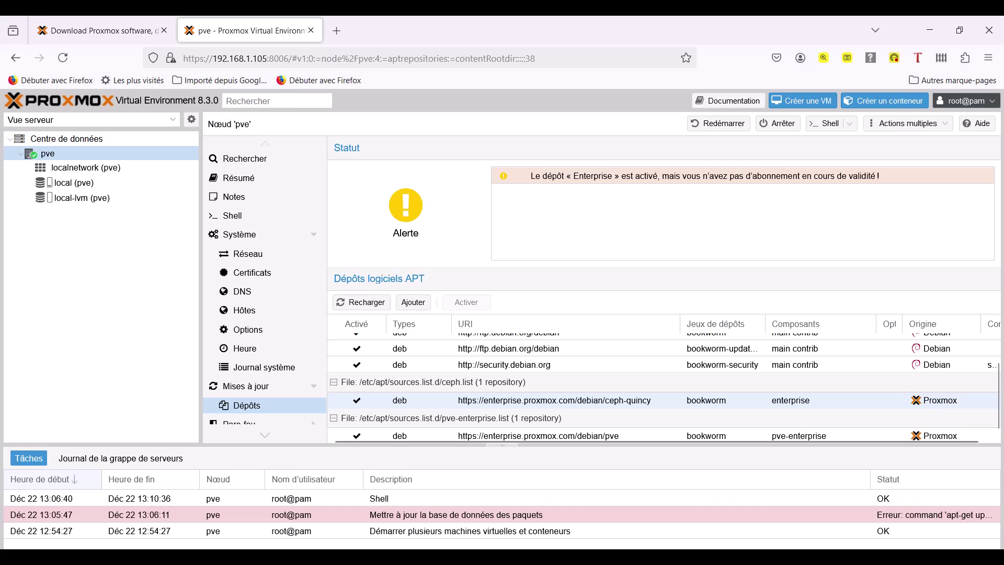
click(357, 400)
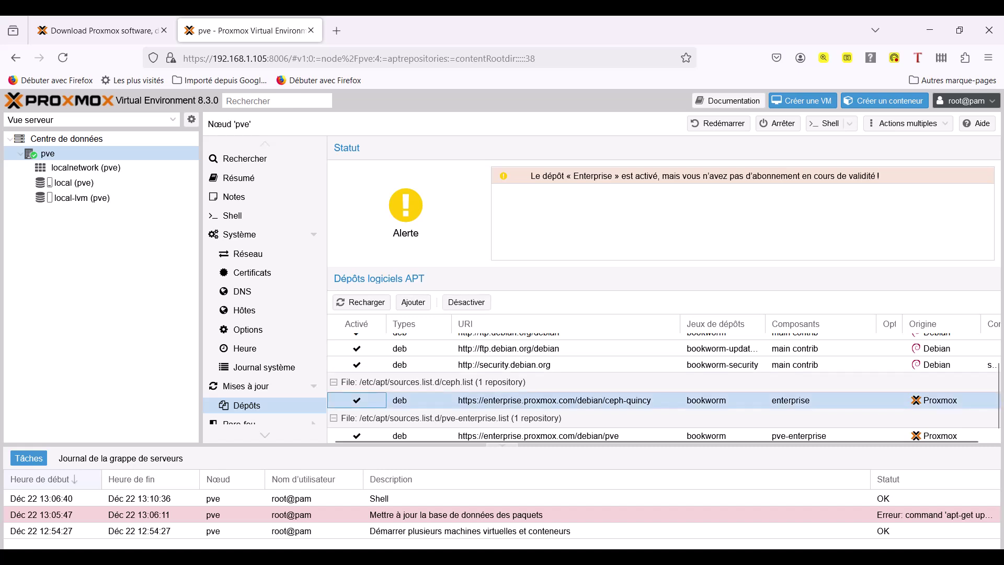
key(shift+Tab)
key(Return)
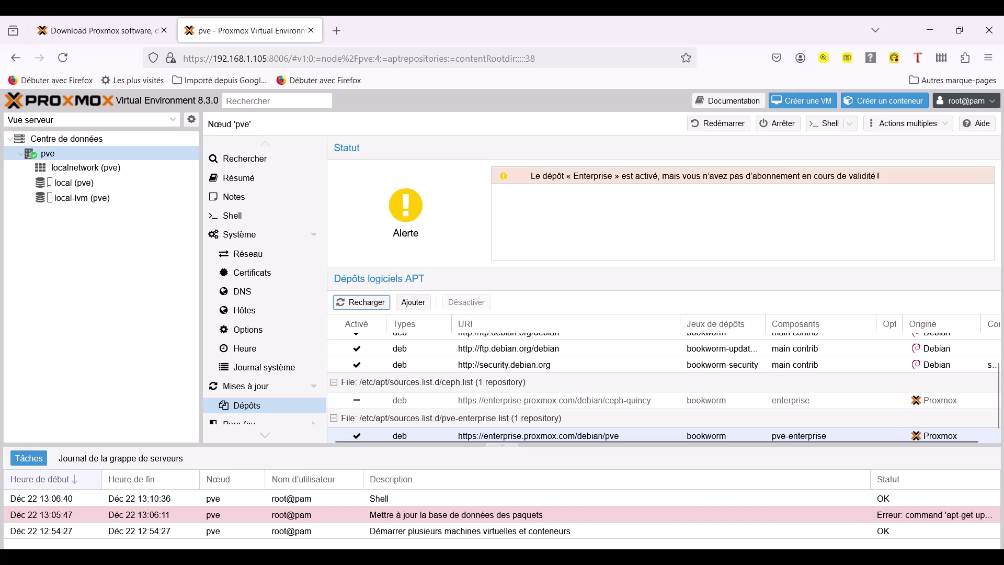
Disable the pve-enterprise repository, leaving only the Debian repositories active.
click(539, 436)
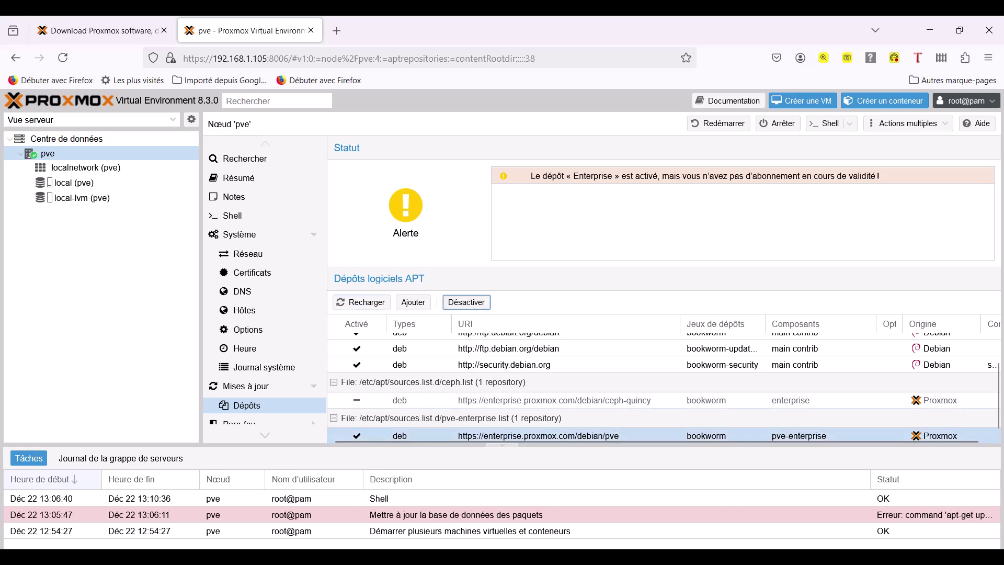
click(466, 302)
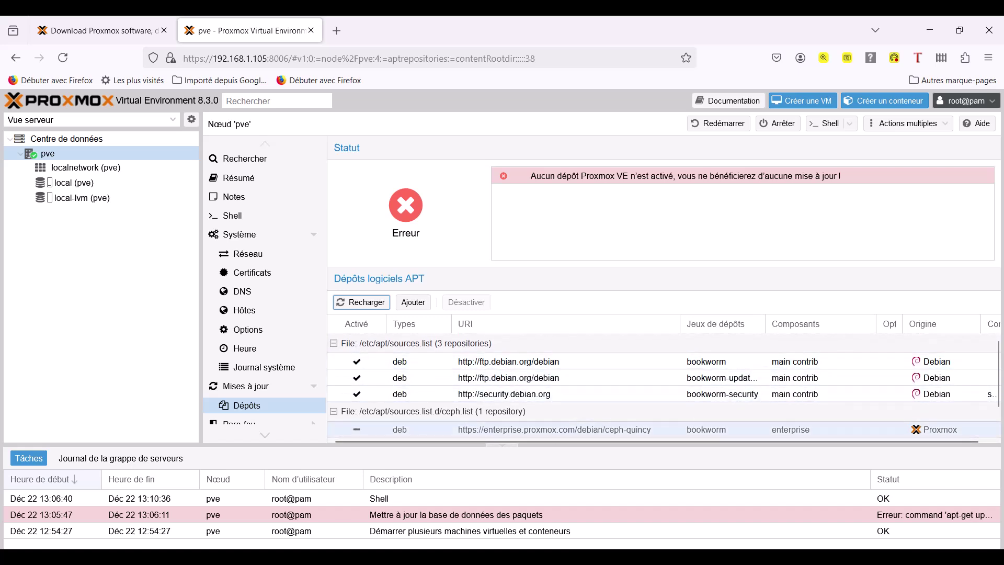
scroll(586, 413, down, 1)
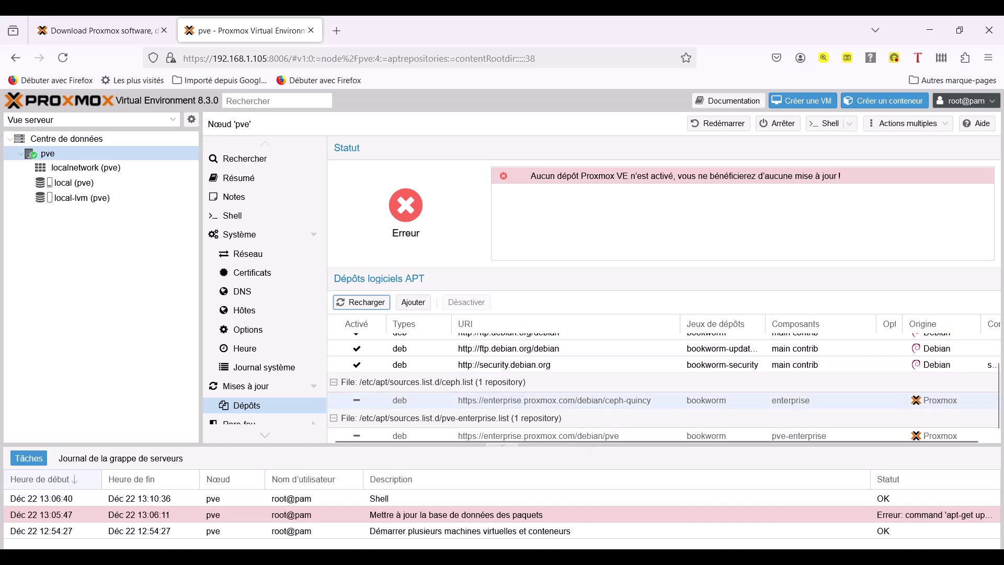
scroll(586, 413, up, 1)
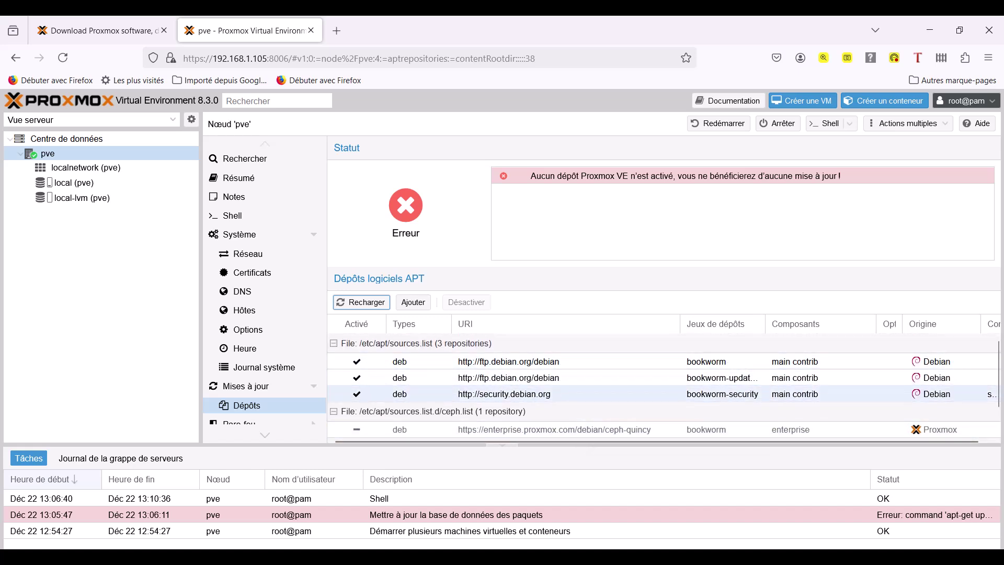
scroll(585, 398, down, 1)
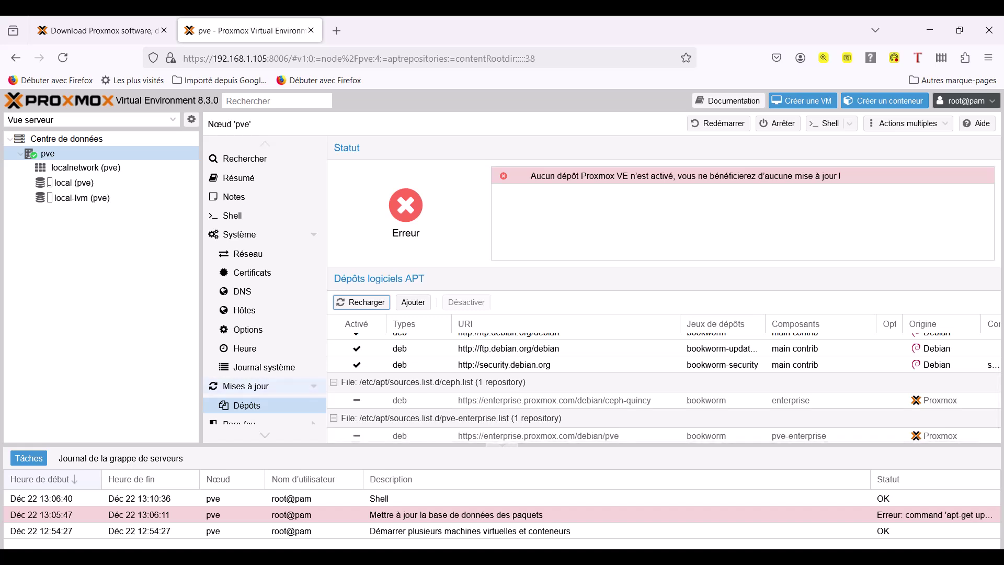
Refresh node pve's package database from Mises à jour and confirm the task finishes OK with no updates.
click(246, 386)
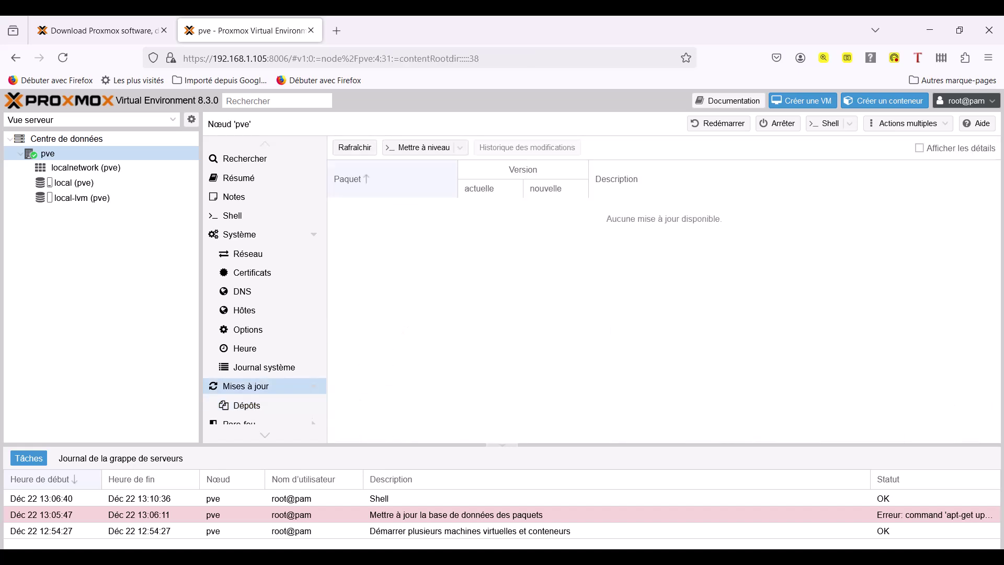
click(354, 147)
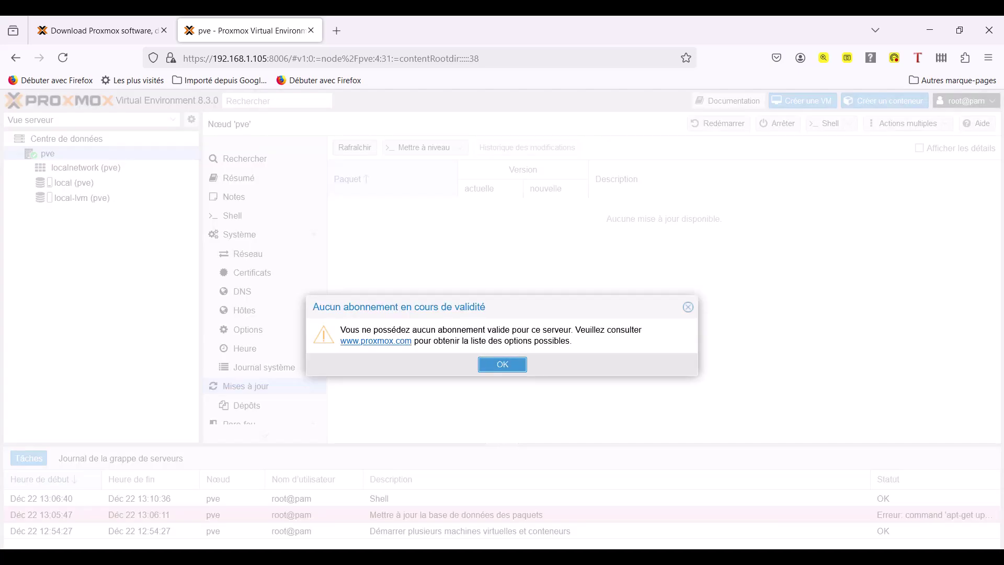
key(Return)
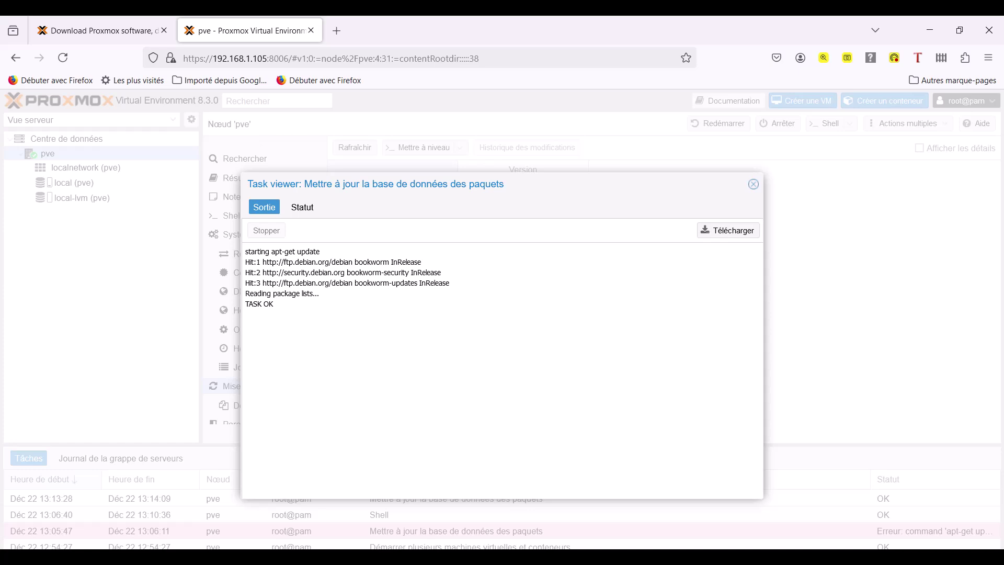
click(753, 185)
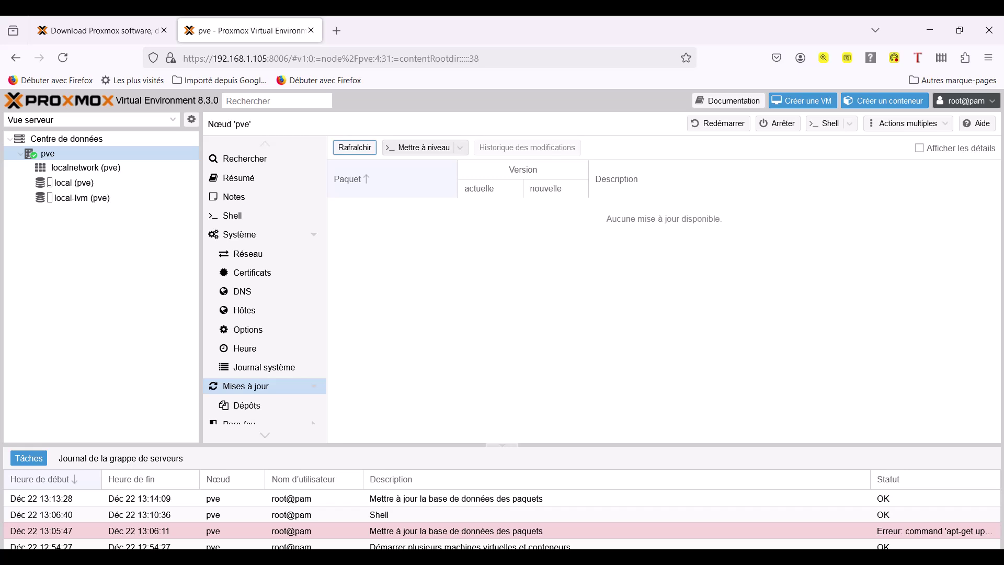
Run Mettre à niveau and confirm the dist-upgrade console reports the system up-to-date.
click(419, 147)
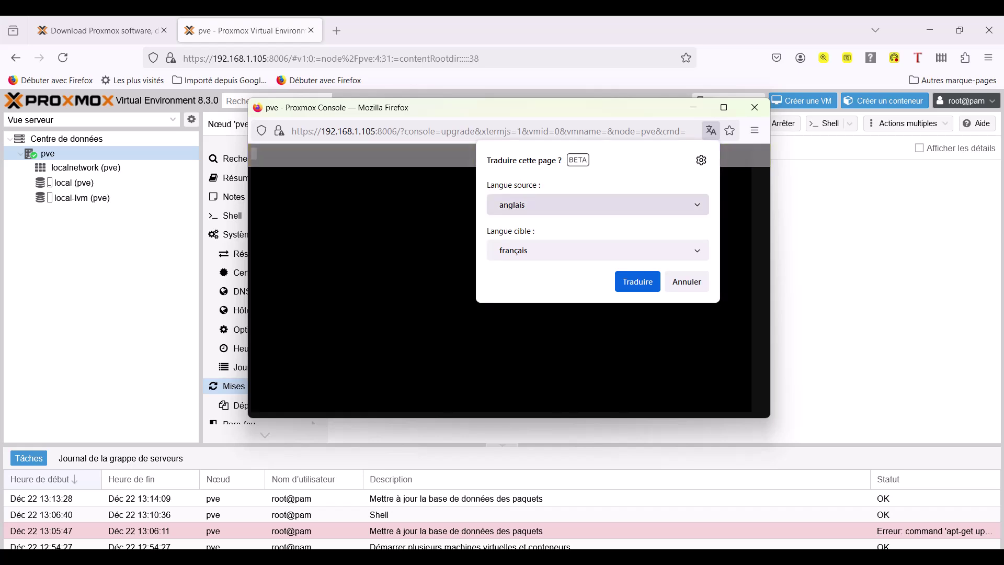
click(687, 282)
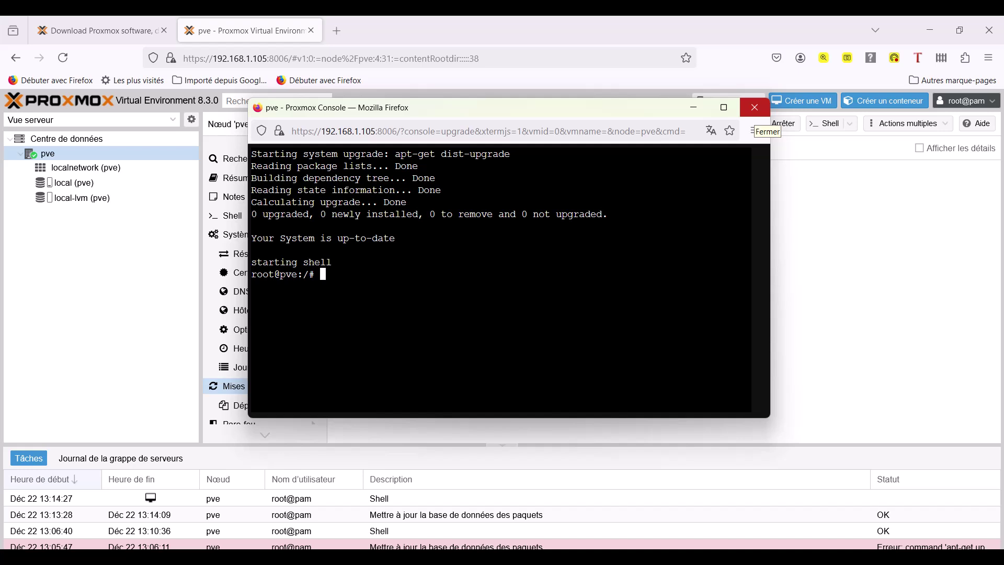
click(755, 108)
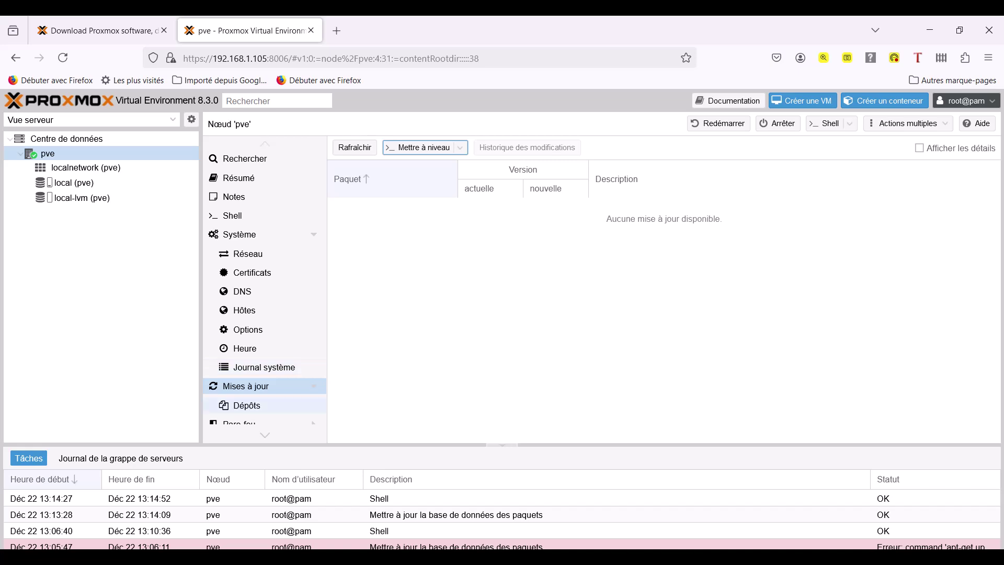
Return to node pve's Dépôts page and check that the pve-enterprise.list entry is still disabled.
click(246, 406)
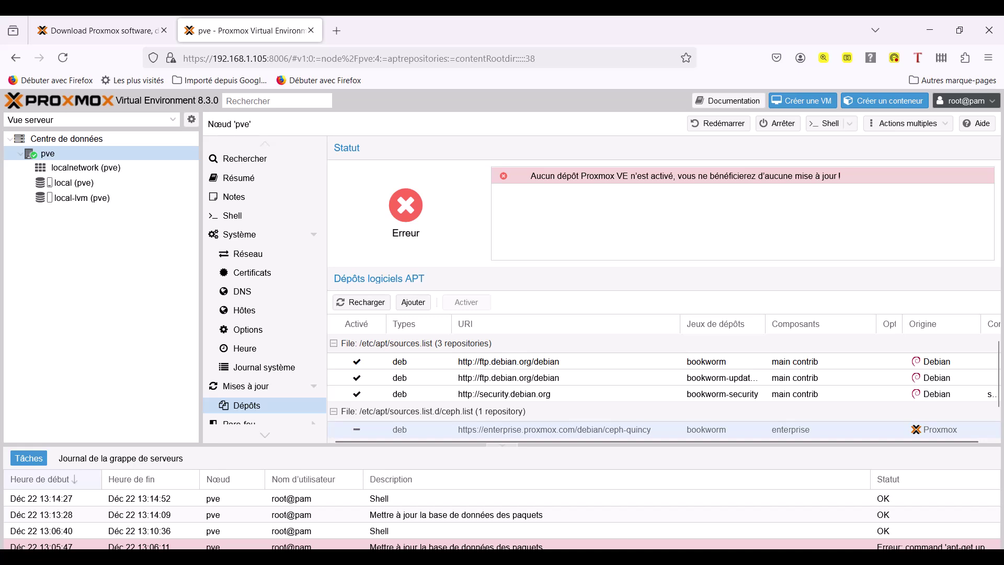
scroll(479, 419, down, 1)
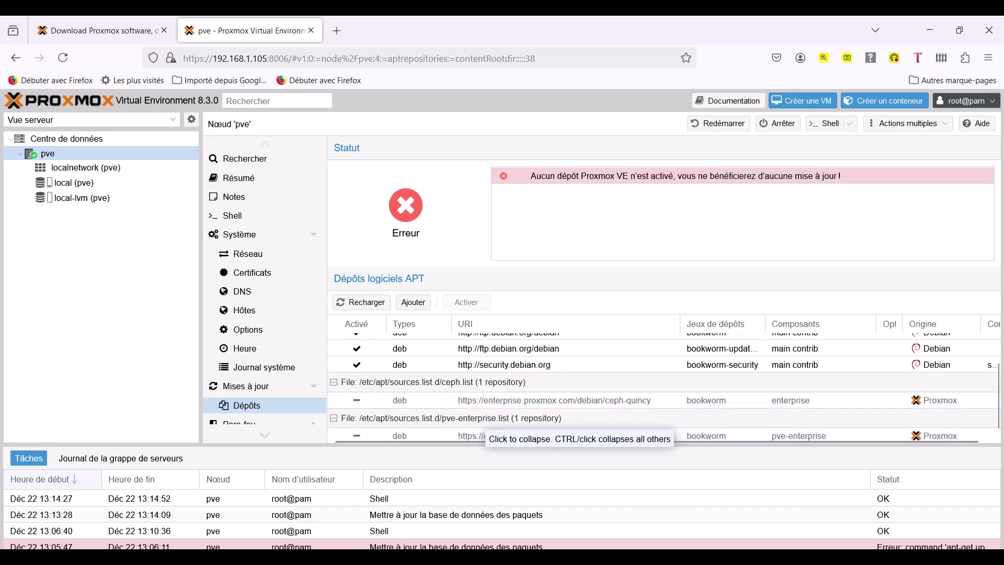